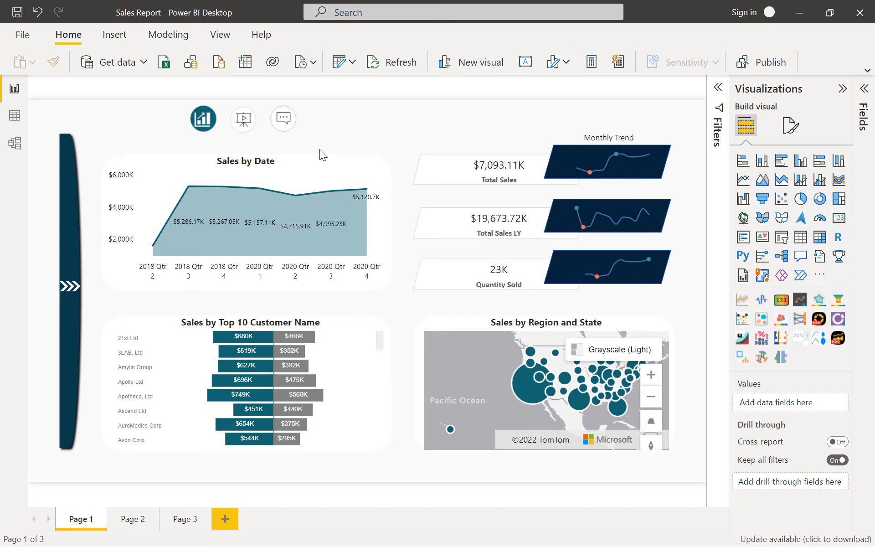
Step: Inspect the Sales by Date area chart with the field list shown, drilling up to years and back down to quarters
{"action": "left_click", "coordinate": [276, 161]}
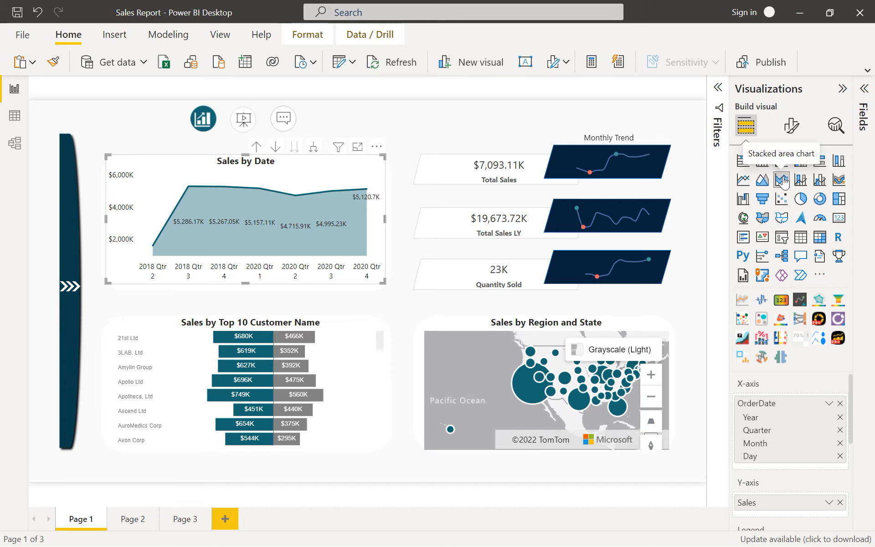
{"action": "left_click", "coordinate": [861, 107]}
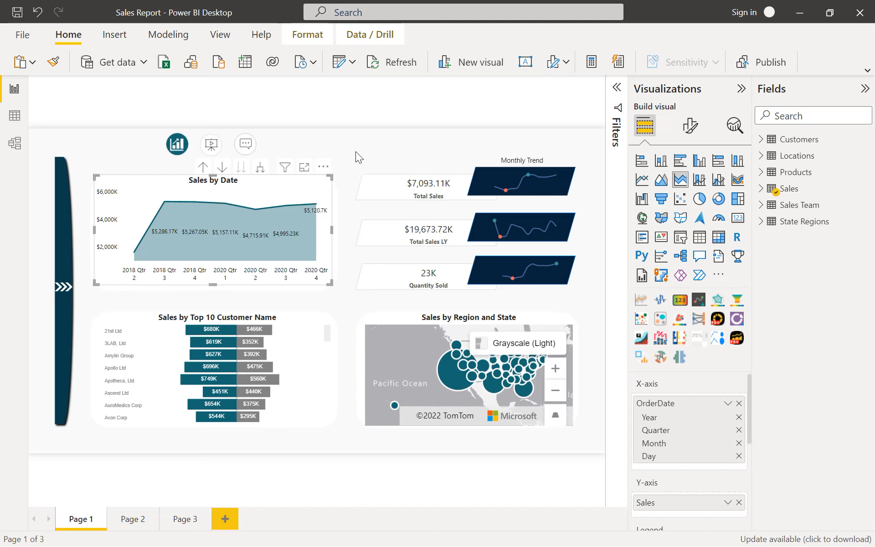
{"action": "left_click", "coordinate": [205, 169]}
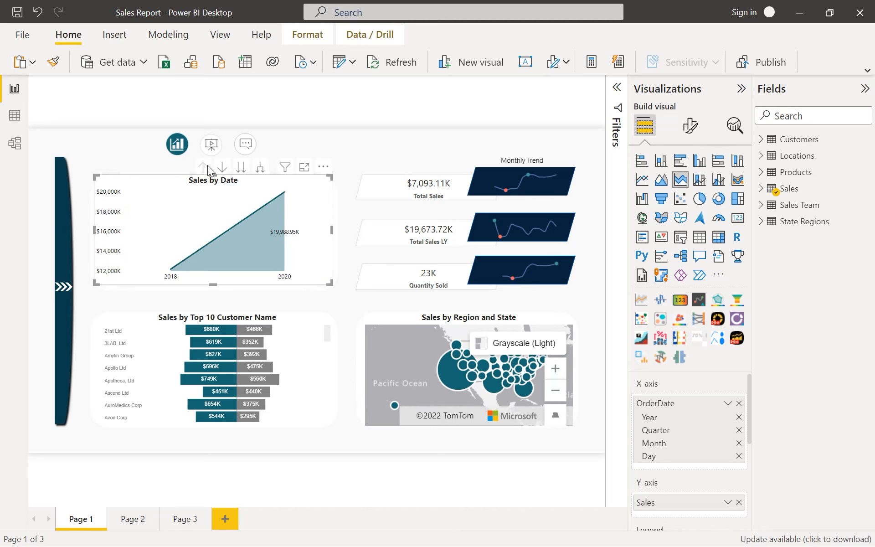
{"action": "left_click", "coordinate": [260, 169]}
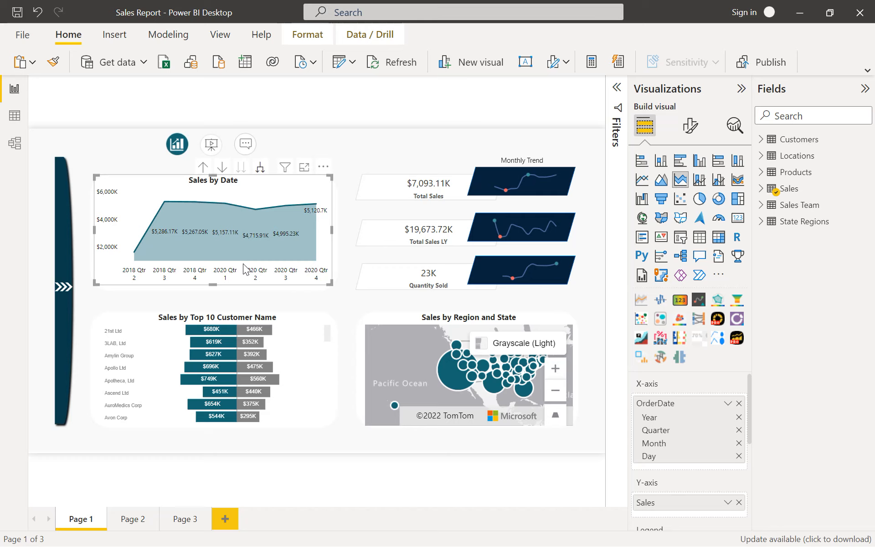
{"action": "left_click", "coordinate": [342, 298]}
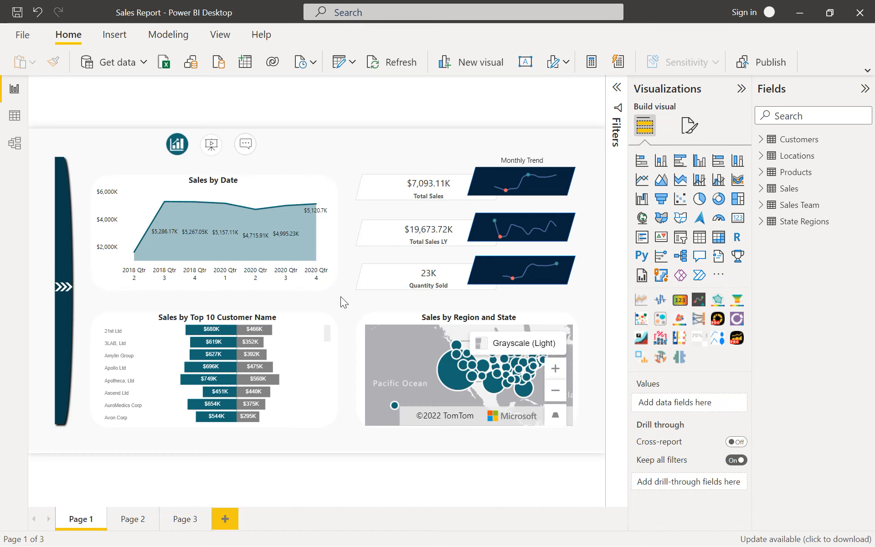
Step: Examine which Customers and Sales table fields feed the Sales by Top 10 Customer Name chart
{"action": "left_click", "coordinate": [266, 314]}
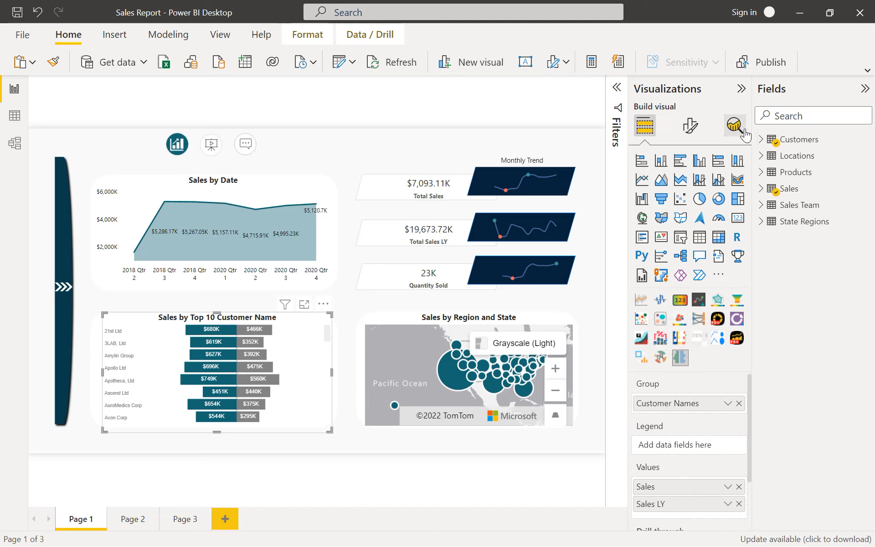
{"action": "left_click", "coordinate": [760, 140]}
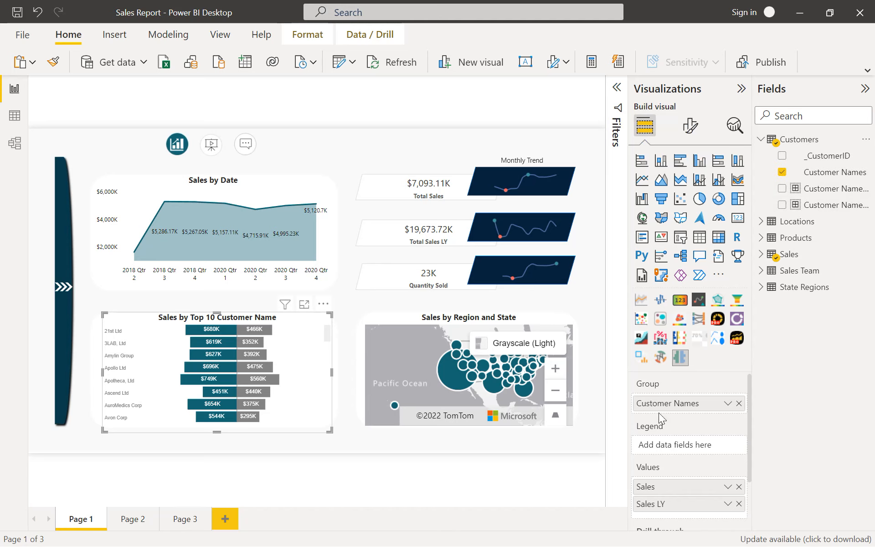
{"action": "left_click", "coordinate": [761, 254]}
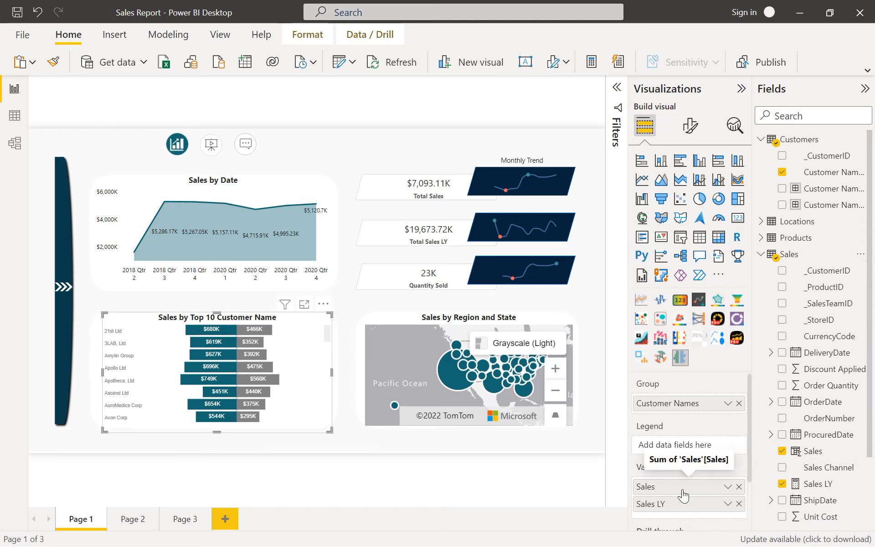
{"action": "scroll", "coordinate": [816, 460], "scroll_direction": "down", "scroll_amount": 3}
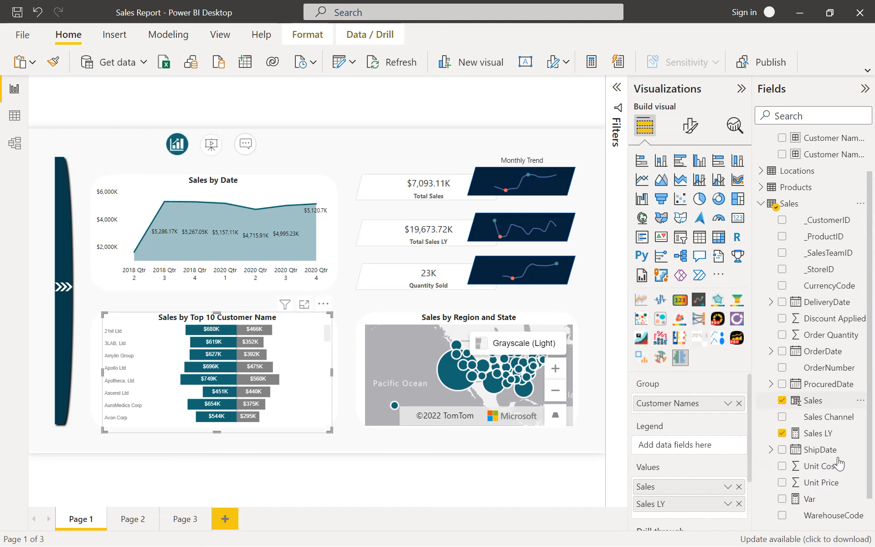
Step: Review the Sales LY measure's formula, including its summed sales column and the SAMEPERIODLASTYEAR part
{"action": "left_click", "coordinate": [824, 428]}
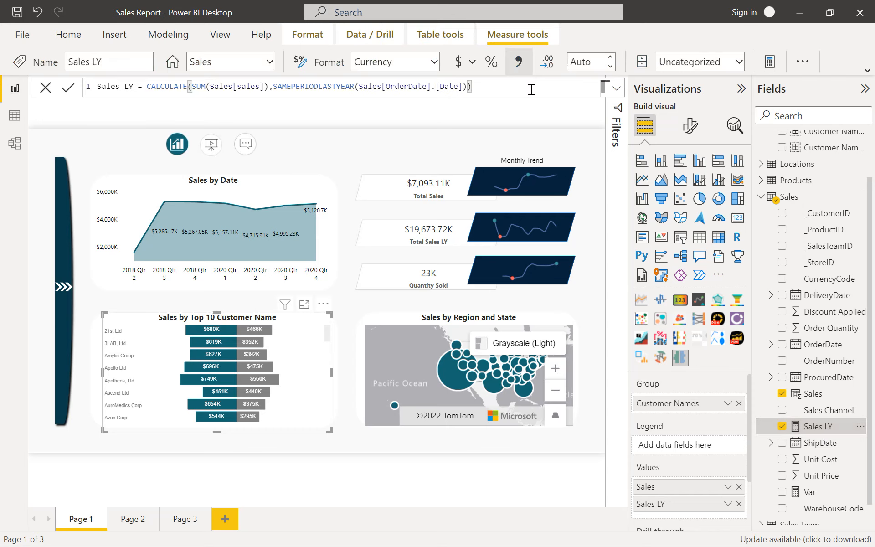
{"action": "right_click", "coordinate": [784, 200]}
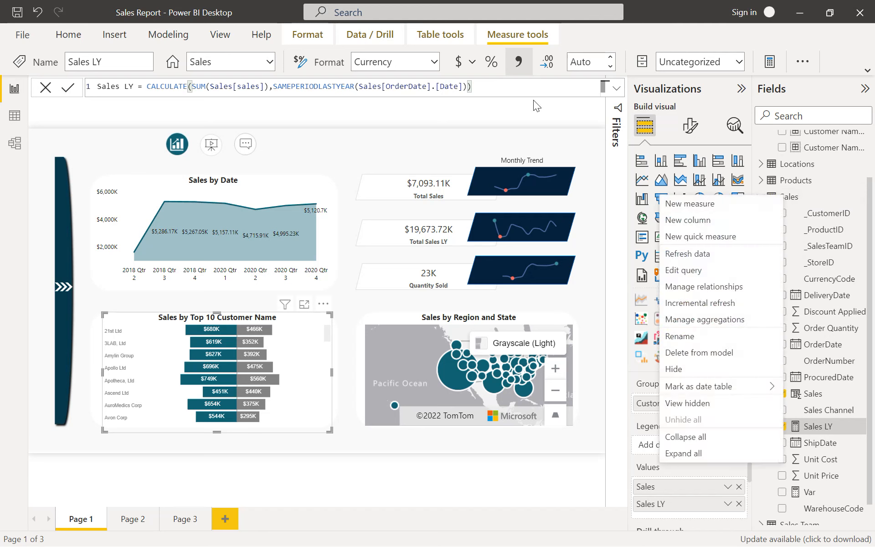
{"action": "left_click", "coordinate": [515, 85]}
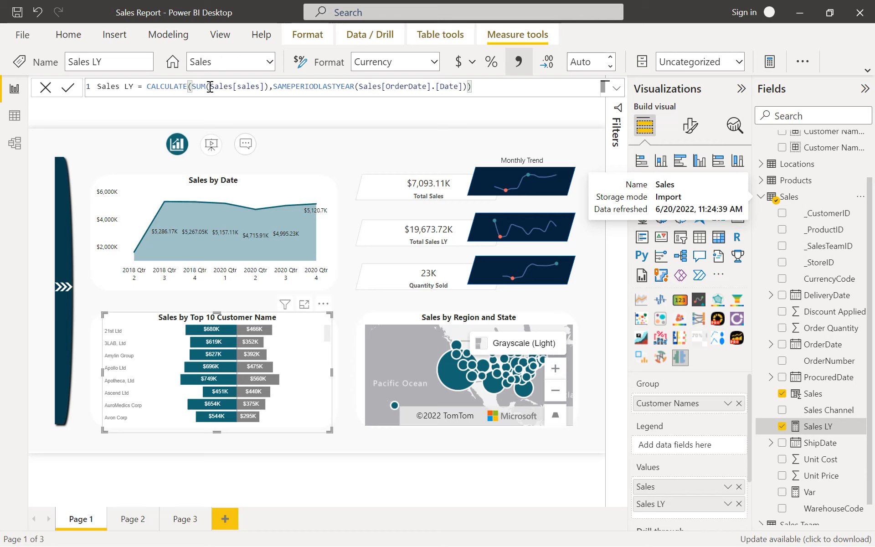
{"action": "left_click_drag", "start_coordinate": [215, 87], "coordinate": [258, 86]}
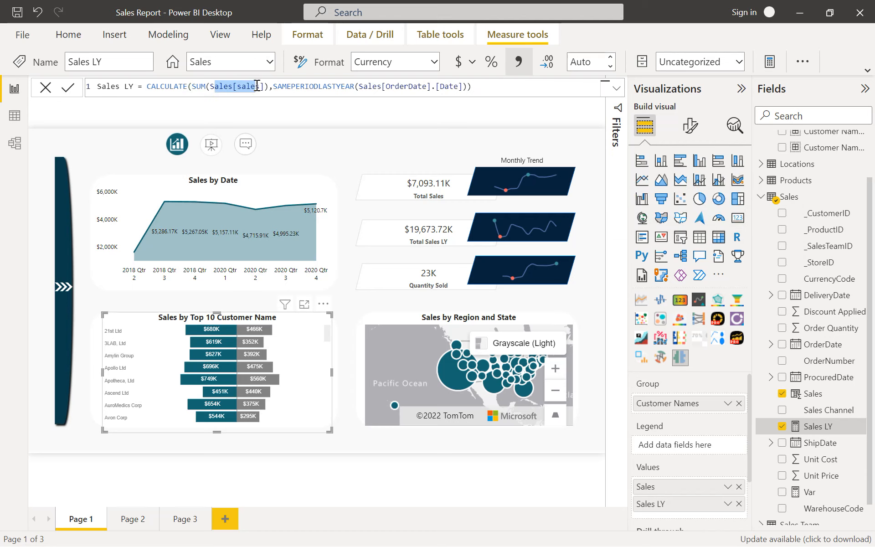
{"action": "left_click_drag", "start_coordinate": [273, 86], "coordinate": [378, 87]}
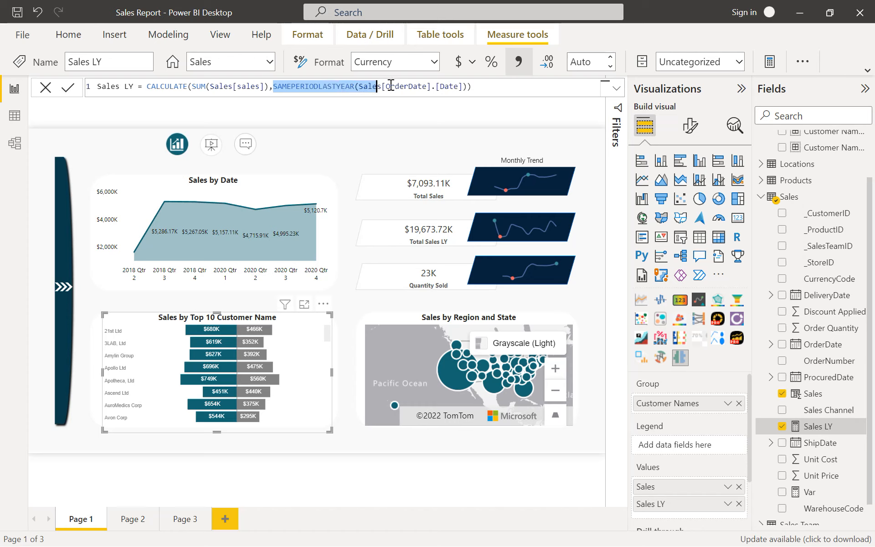
{"action": "left_click", "coordinate": [391, 86]}
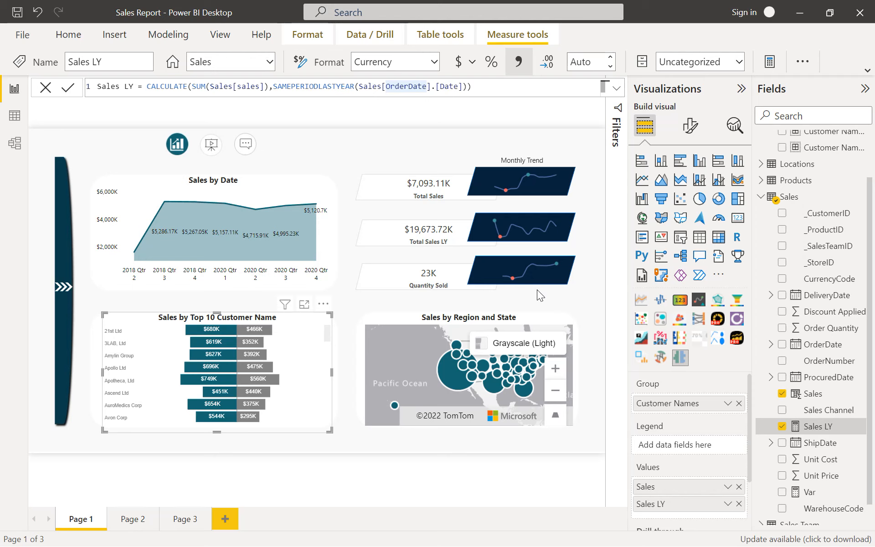
Step: View the Sales table's data and review the formula of its calculated Sales column
{"action": "left_click", "coordinate": [13, 116]}
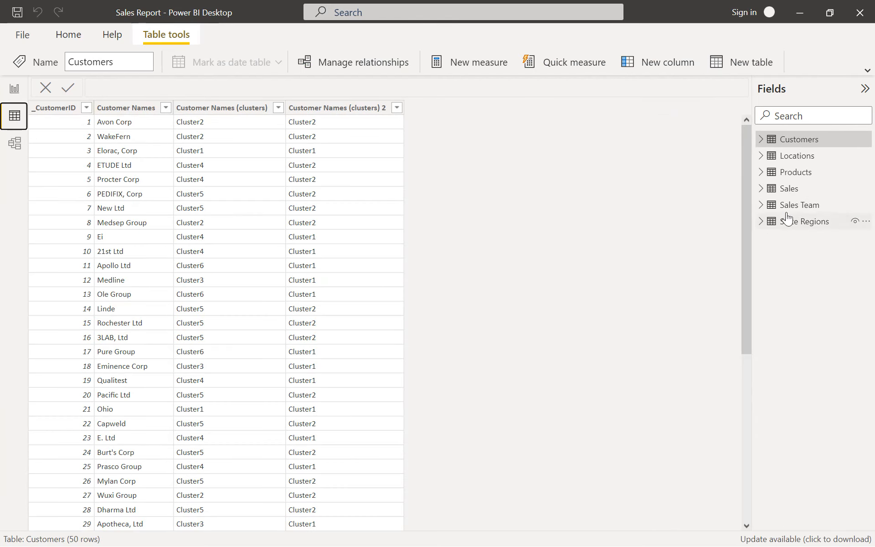
{"action": "left_click", "coordinate": [777, 191]}
{"action": "scroll", "coordinate": [636, 255], "scroll_direction": "right", "scroll_amount": 5}
{"action": "scroll", "coordinate": [636, 255], "scroll_direction": "right", "scroll_amount": 2}
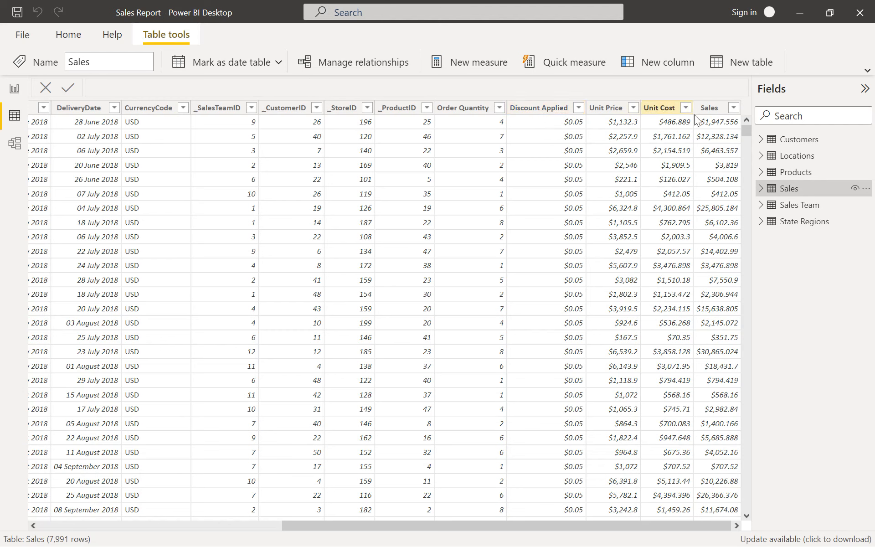
{"action": "left_click", "coordinate": [709, 108]}
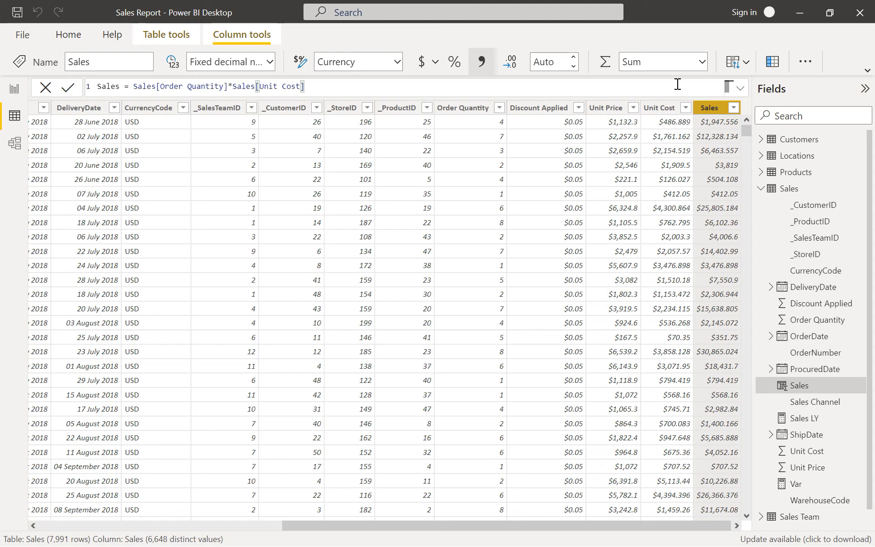
{"action": "right_click", "coordinate": [797, 192]}
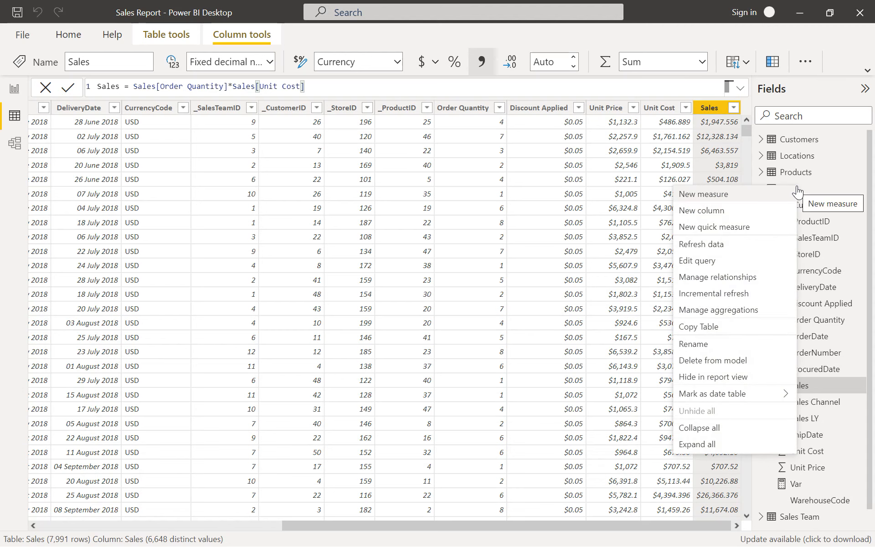
{"action": "left_click", "coordinate": [527, 87]}
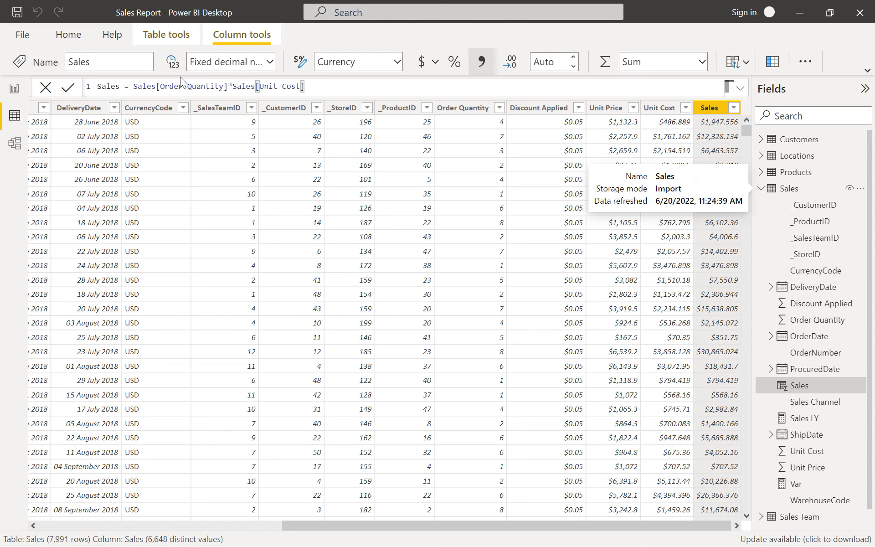
{"action": "left_click_drag", "start_coordinate": [169, 86], "coordinate": [294, 87]}
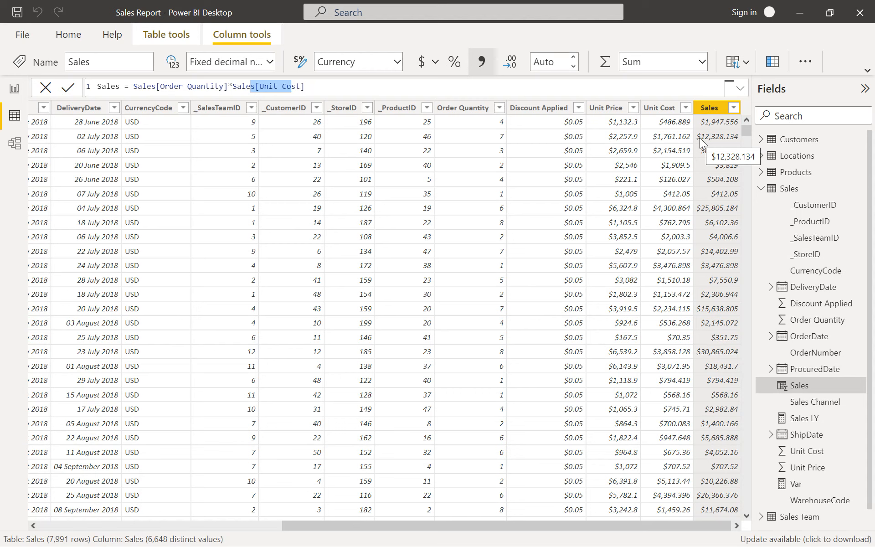
Step: Return to the report page and look through the customer list in the Sales by Top 10 Customer Name chart
{"action": "left_click", "coordinate": [14, 88]}
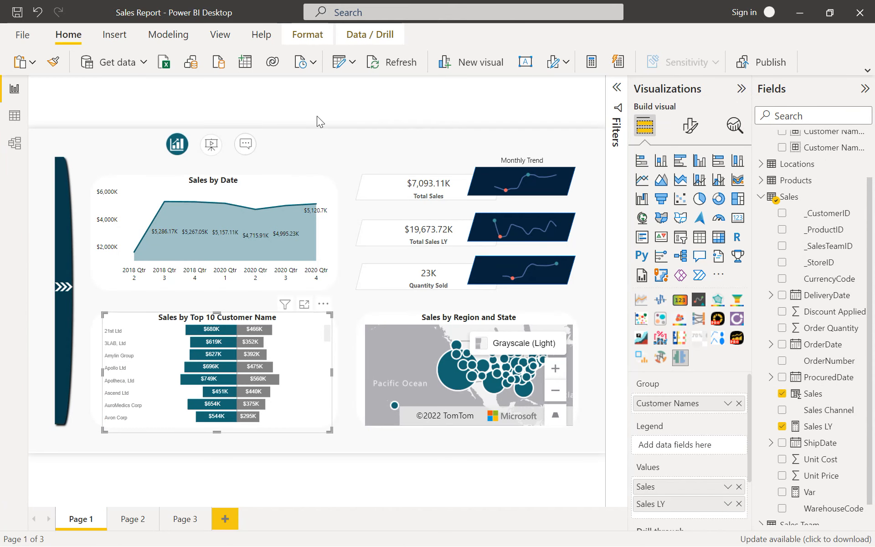
{"action": "left_click", "coordinate": [344, 146]}
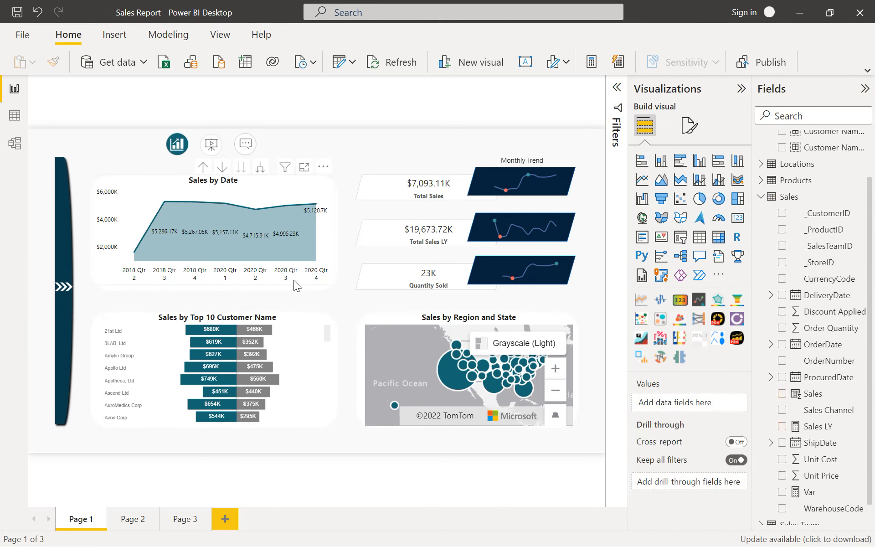
{"action": "left_click", "coordinate": [259, 323]}
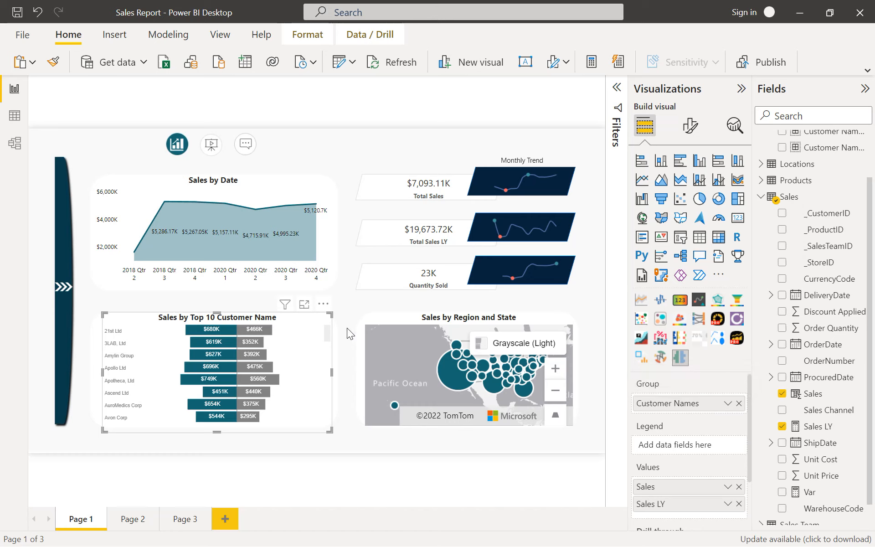
{"action": "left_click_drag", "start_coordinate": [328, 332], "coordinate": [332, 415]}
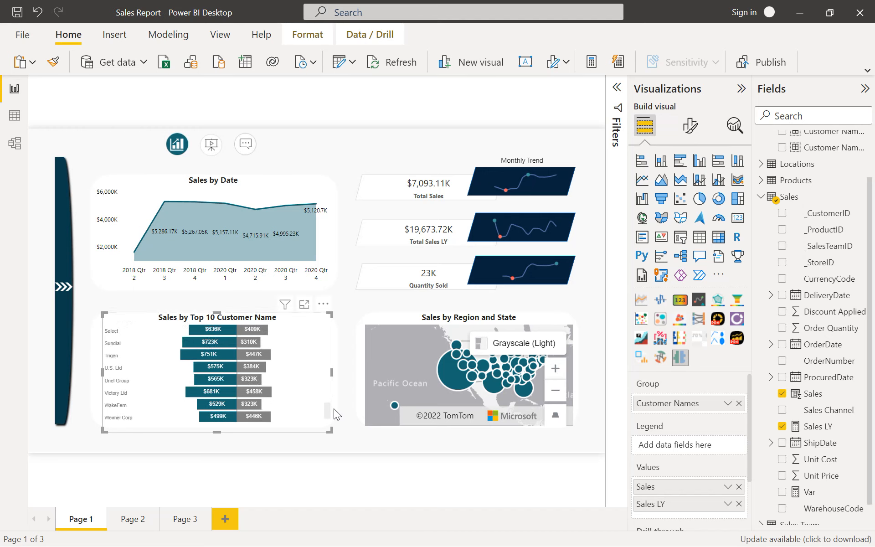
Step: Review the customer chart's group, data label and data color formatting settings
{"action": "left_click", "coordinate": [690, 125]}
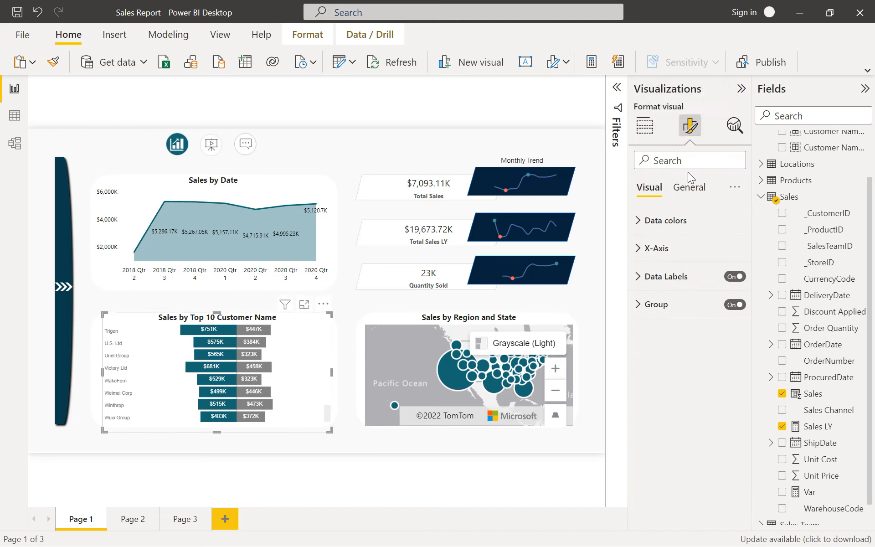
{"action": "left_click", "coordinate": [657, 305]}
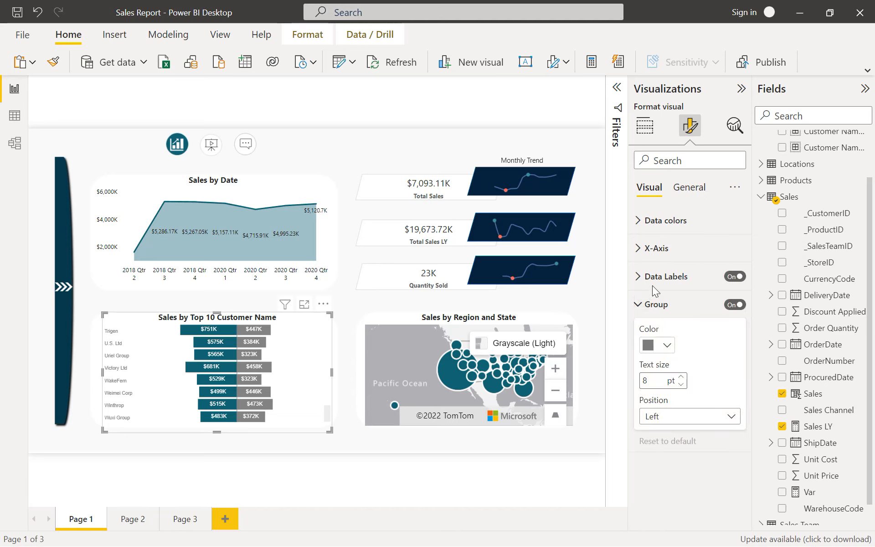
{"action": "left_click", "coordinate": [668, 278]}
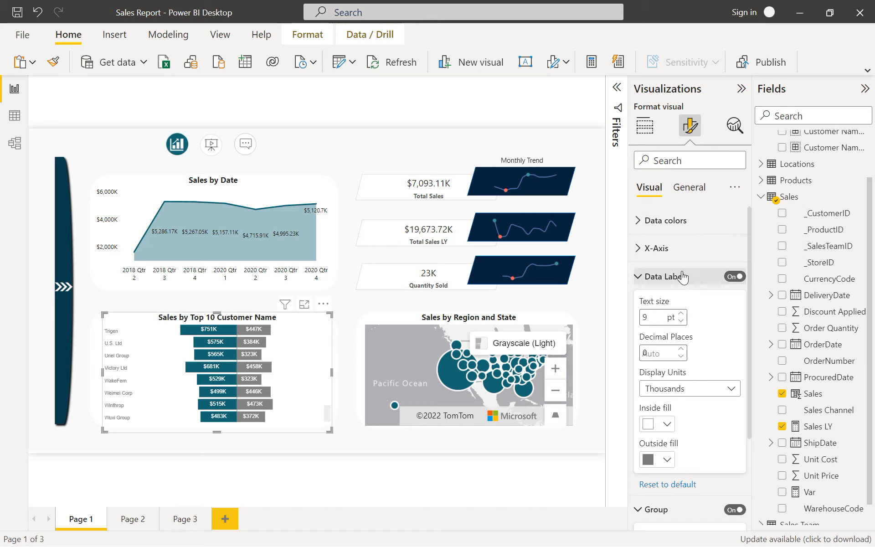
{"action": "left_click", "coordinate": [679, 222]}
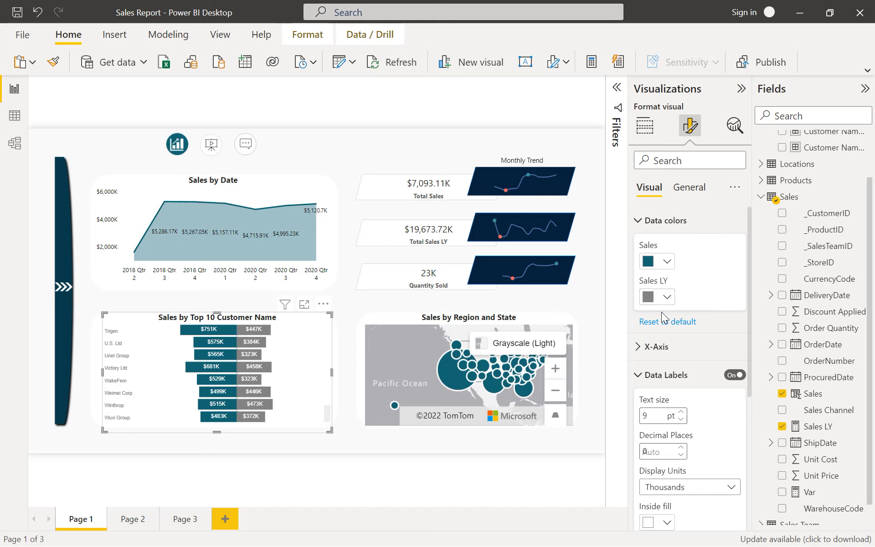
{"action": "scroll", "coordinate": [675, 370], "scroll_direction": "down", "scroll_amount": 3}
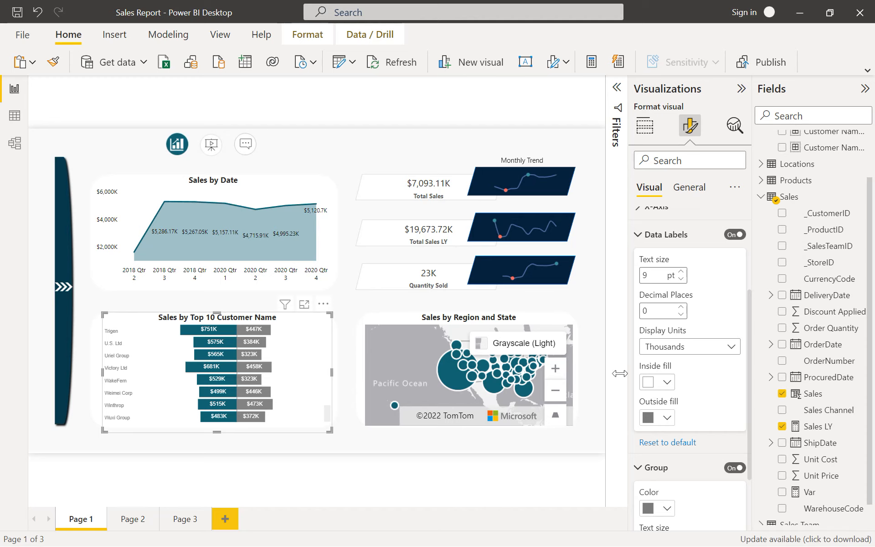
Step: Filter the customer chart's Customer Names with a Top N filter showing the top 10 by Sales, and collapse the filters
{"action": "left_click", "coordinate": [616, 86]}
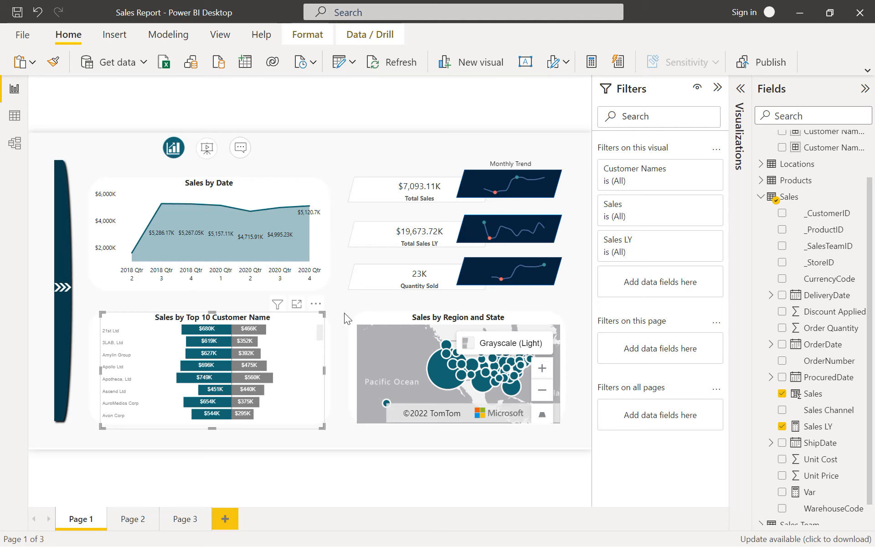
{"action": "left_click", "coordinate": [625, 177]}
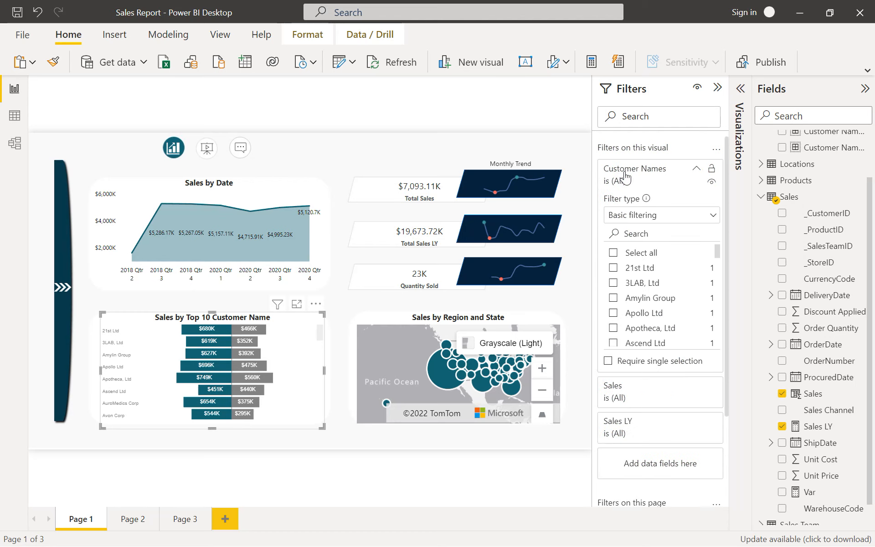
{"action": "left_click", "coordinate": [660, 219]}
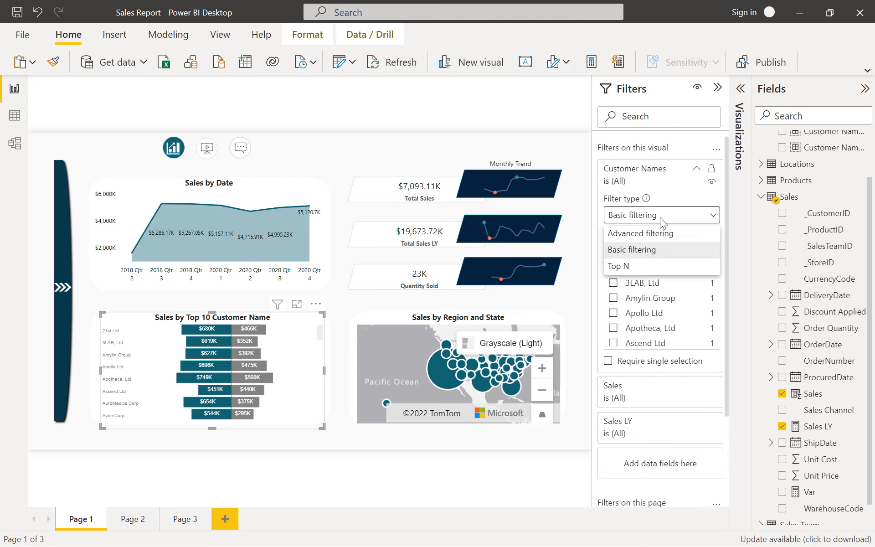
{"action": "left_click", "coordinate": [636, 267]}
{"action": "type", "text": "10"}
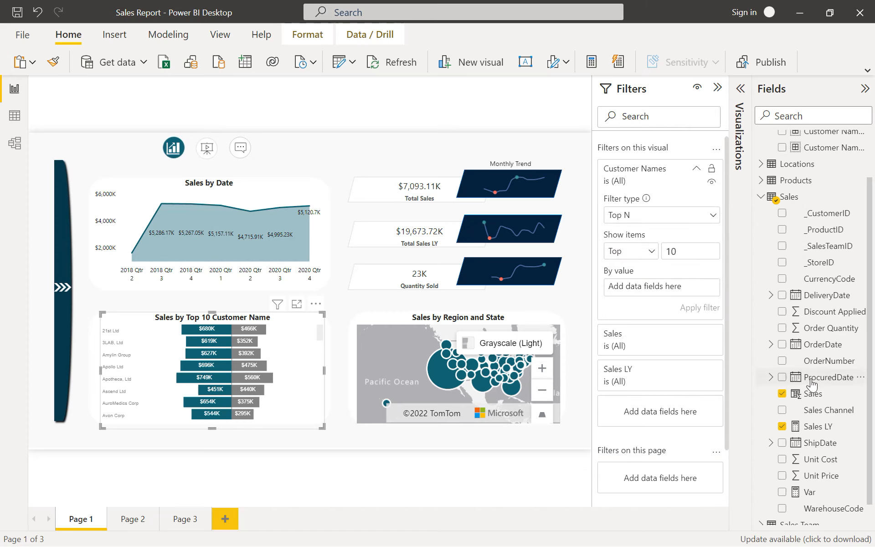
{"action": "left_click_drag", "start_coordinate": [828, 402], "coordinate": [682, 297]}
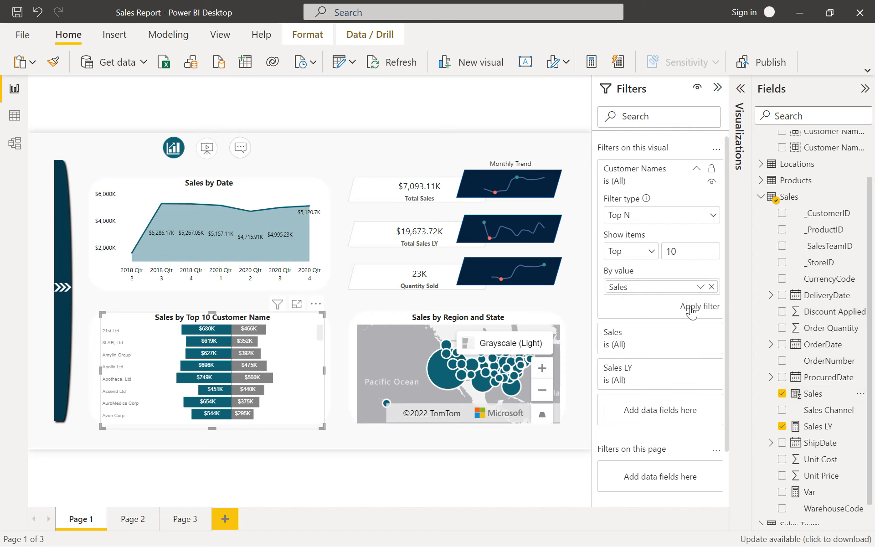
{"action": "left_click", "coordinate": [690, 305]}
{"action": "mouse_move", "coordinate": [240, 383]}
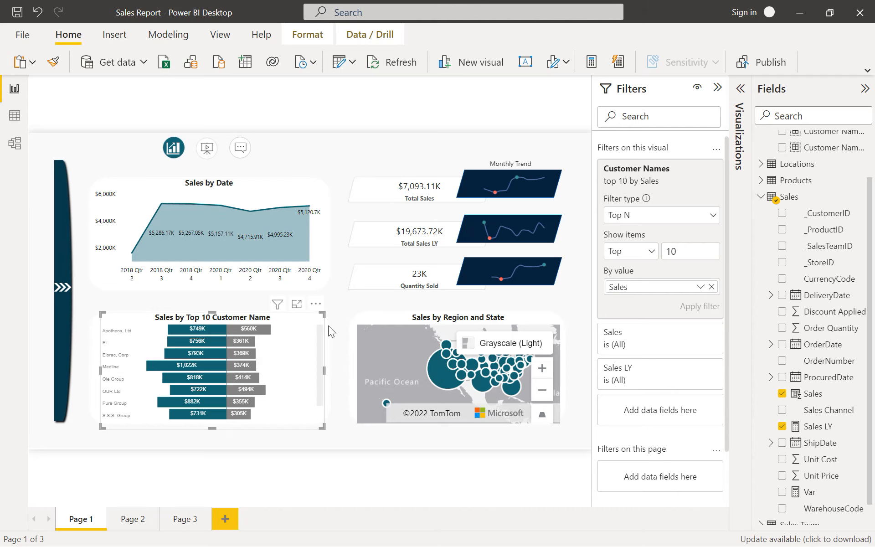
{"action": "left_click", "coordinate": [631, 78]}
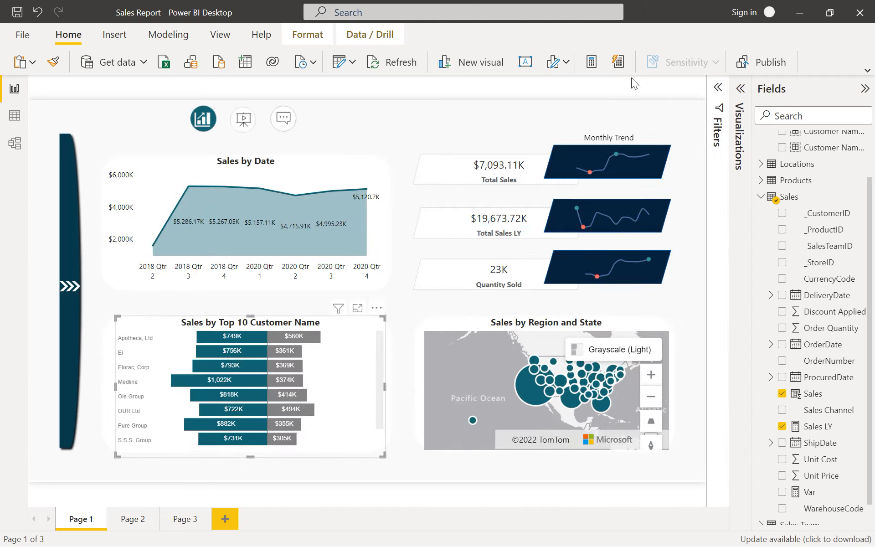
Step: Review the fields of the Sales by Region and State map, including location and bubble size, and check California's tooltip
{"action": "left_click", "coordinate": [509, 326]}
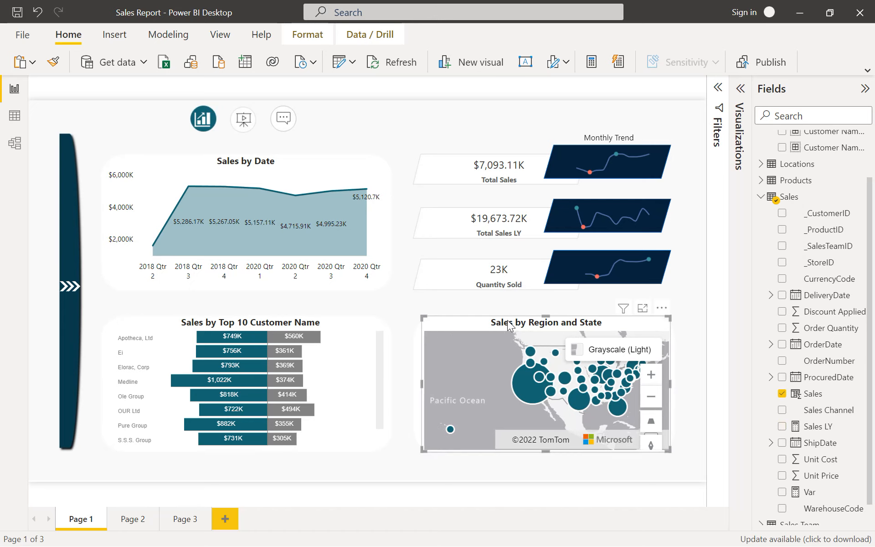
{"action": "left_click", "coordinate": [740, 97]}
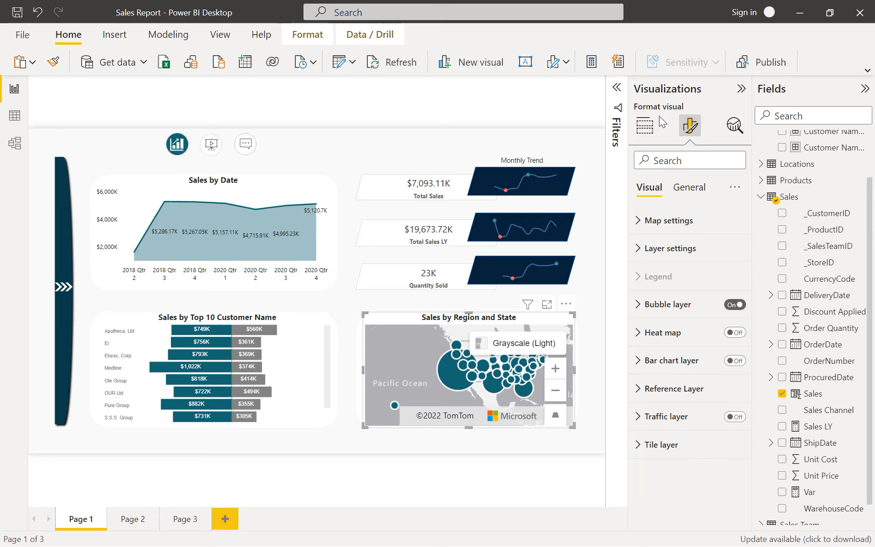
{"action": "left_click", "coordinate": [653, 128]}
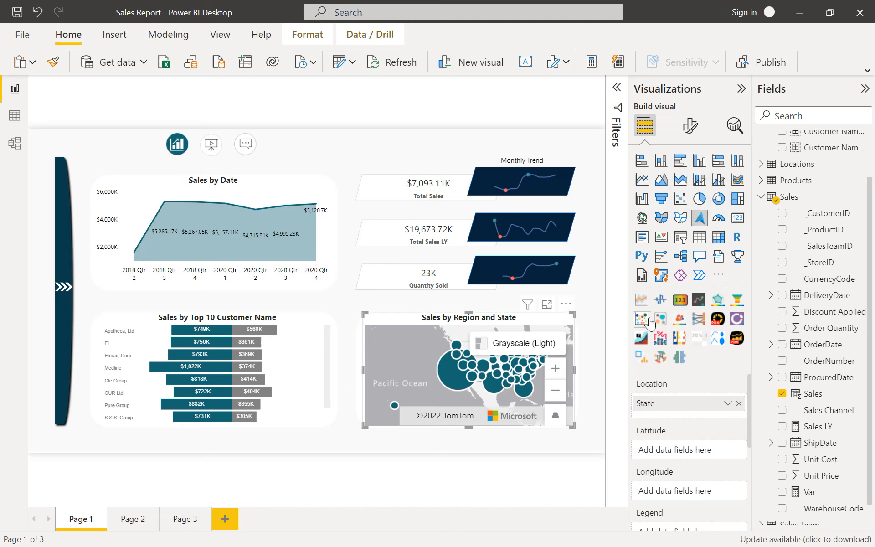
{"action": "scroll", "coordinate": [679, 392], "scroll_direction": "down", "scroll_amount": 1}
{"action": "scroll", "coordinate": [679, 392], "scroll_direction": "down", "scroll_amount": 5}
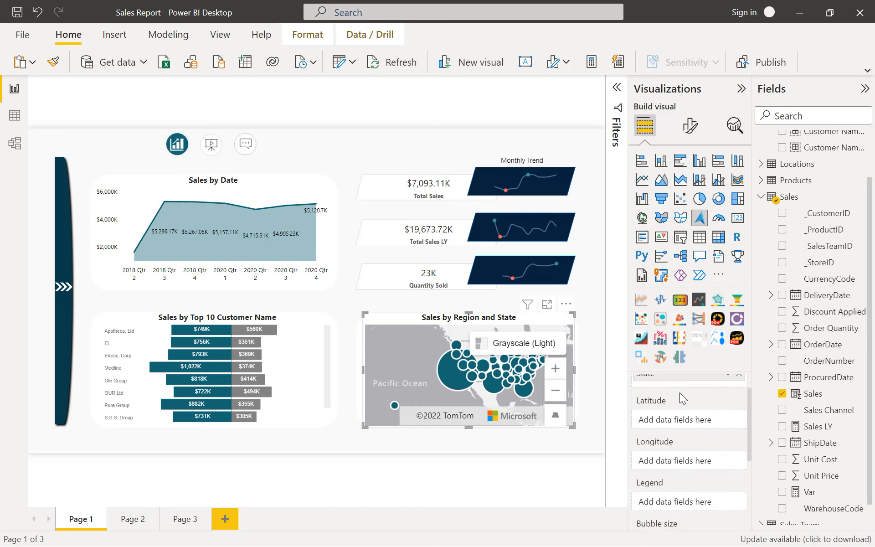
{"action": "scroll", "coordinate": [680, 392], "scroll_direction": "up", "scroll_amount": 5}
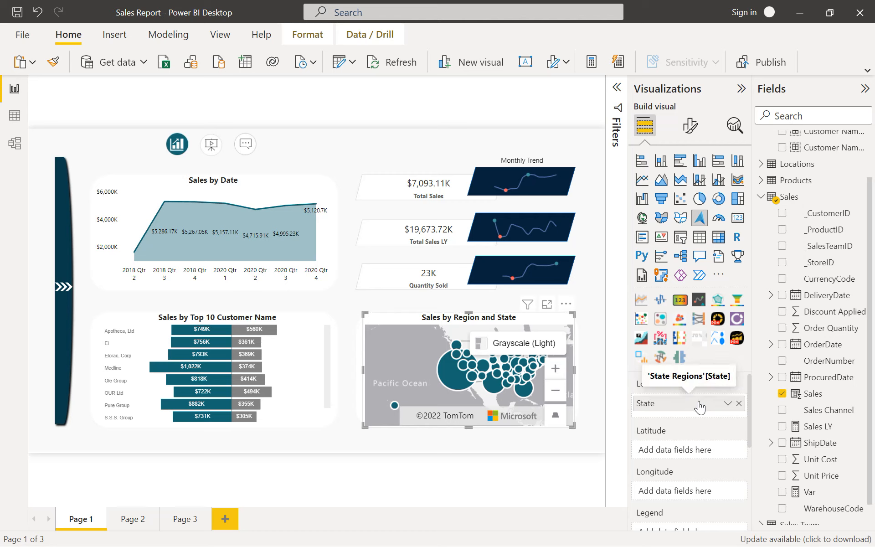
{"action": "scroll", "coordinate": [679, 443], "scroll_direction": "down", "scroll_amount": 3}
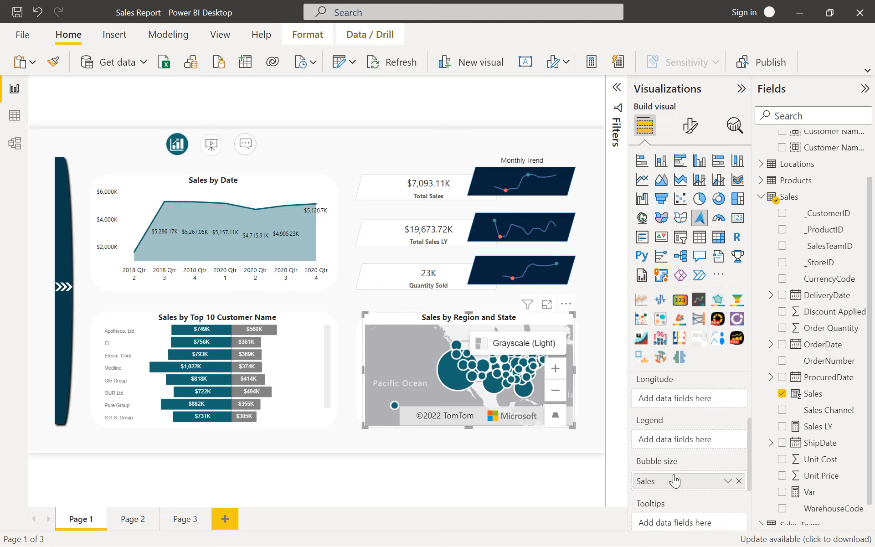
{"action": "scroll", "coordinate": [663, 474], "scroll_direction": "up", "scroll_amount": 3}
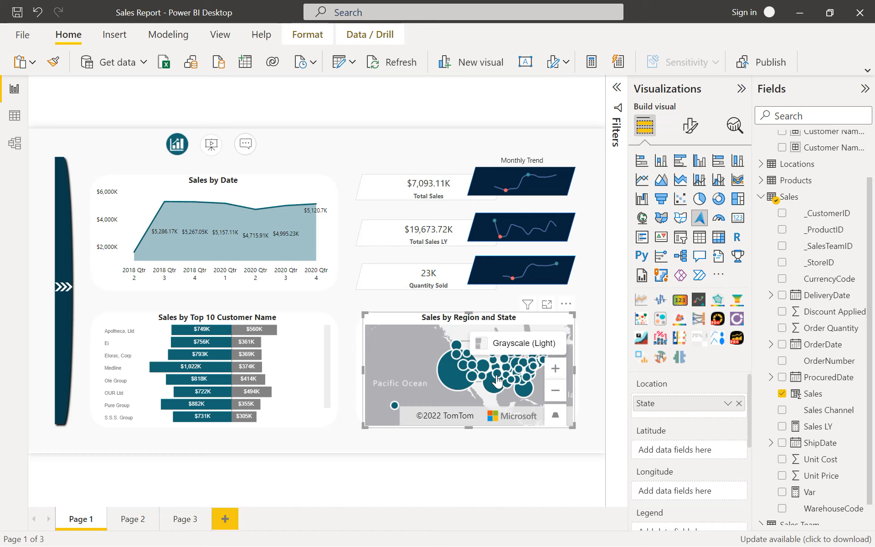
{"action": "mouse_move", "coordinate": [460, 365]}
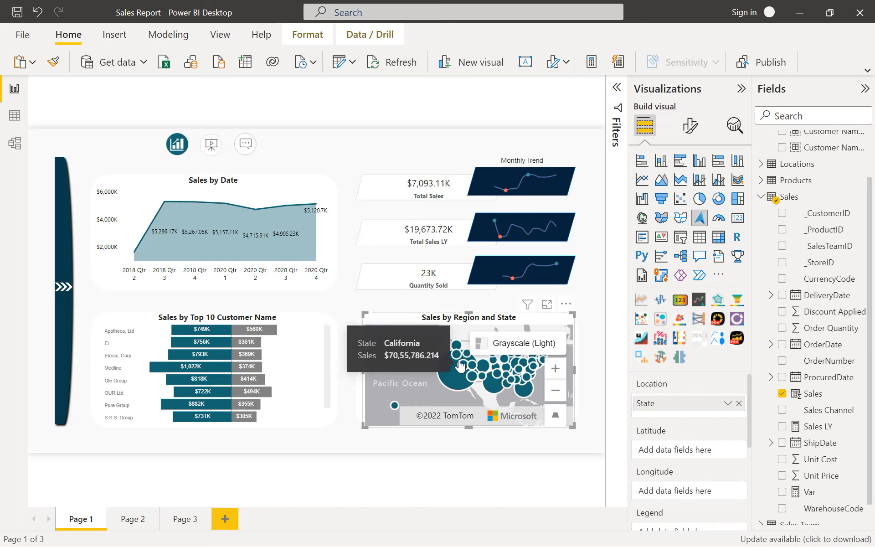
{"action": "left_click", "coordinate": [524, 344]}
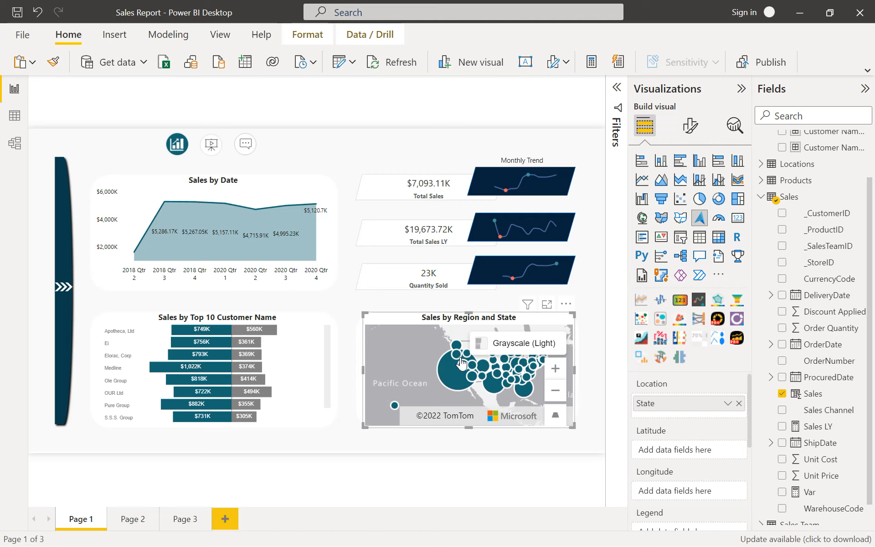
Step: Search the map's formatting settings for color, review the bubble layer colors, and return to the map's fields and bubbles
{"action": "left_click", "coordinate": [691, 130]}
{"action": "type", "text": "color"}
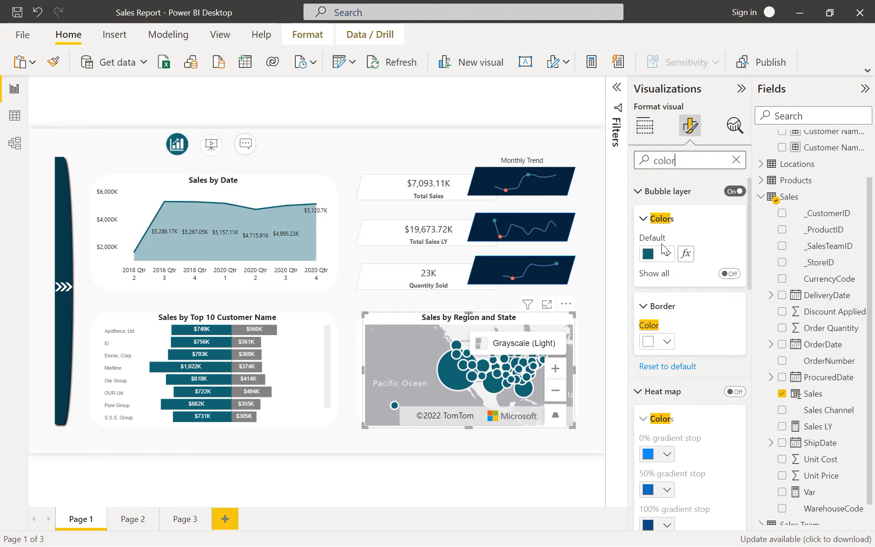
{"action": "left_click", "coordinate": [735, 161]}
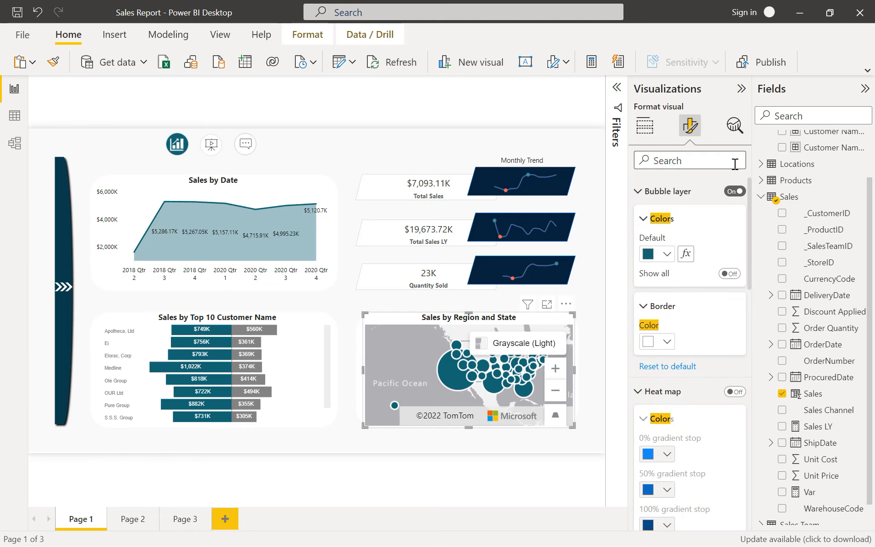
{"action": "left_click", "coordinate": [644, 126]}
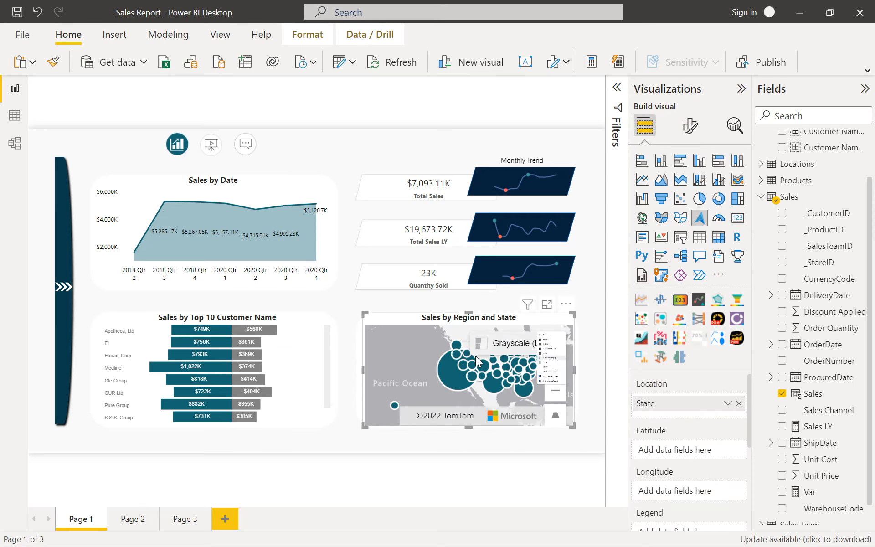
{"action": "mouse_move", "coordinate": [454, 371]}
{"action": "mouse_move", "coordinate": [498, 355]}
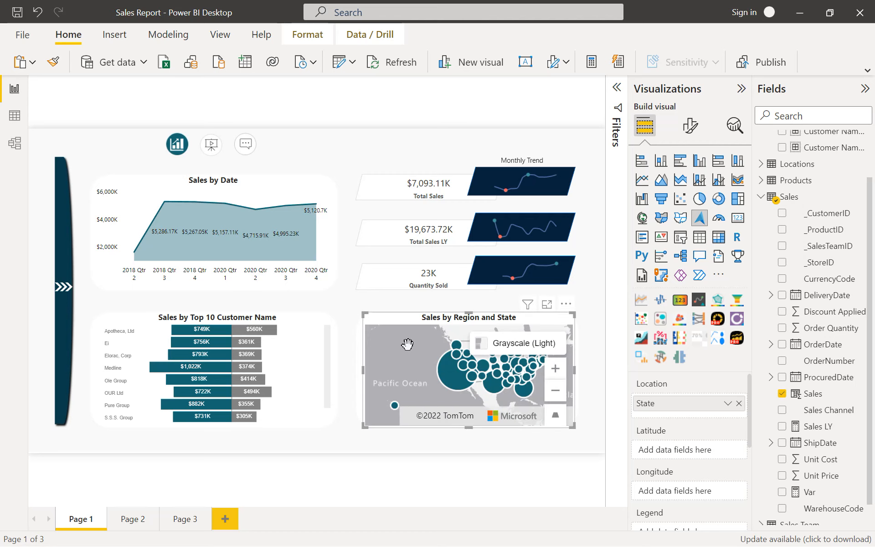
{"action": "left_click", "coordinate": [335, 313]}
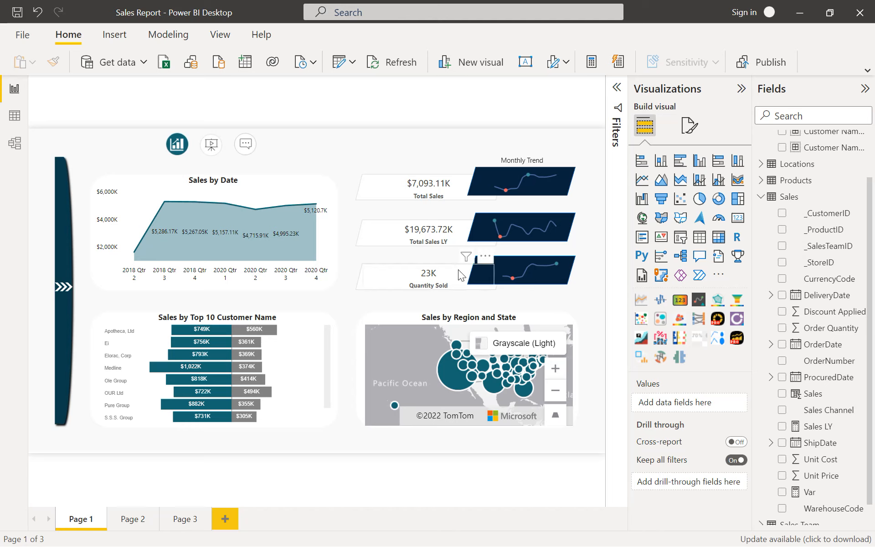
Step: Review the visual type and fields of the Total Sales, Total Sales LY and Quantity Sold cards
{"action": "left_click", "coordinate": [425, 191]}
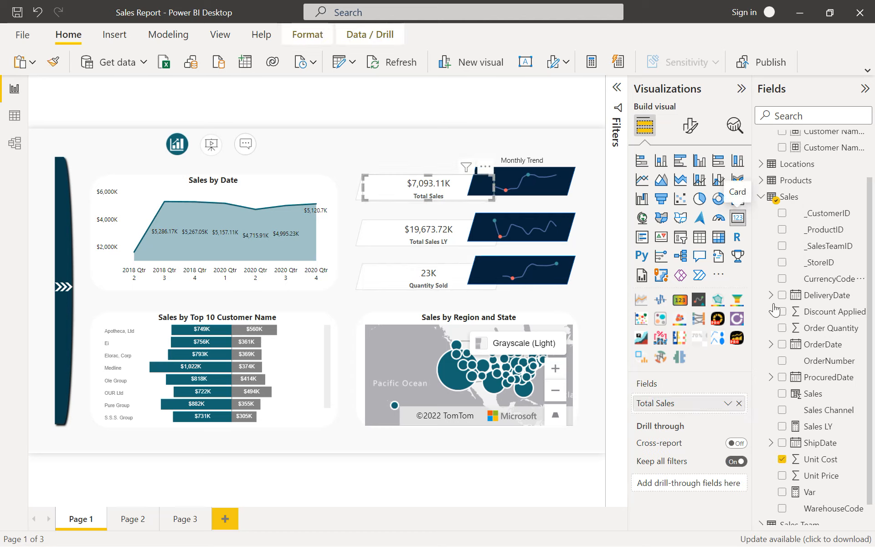
{"action": "left_click", "coordinate": [422, 152]}
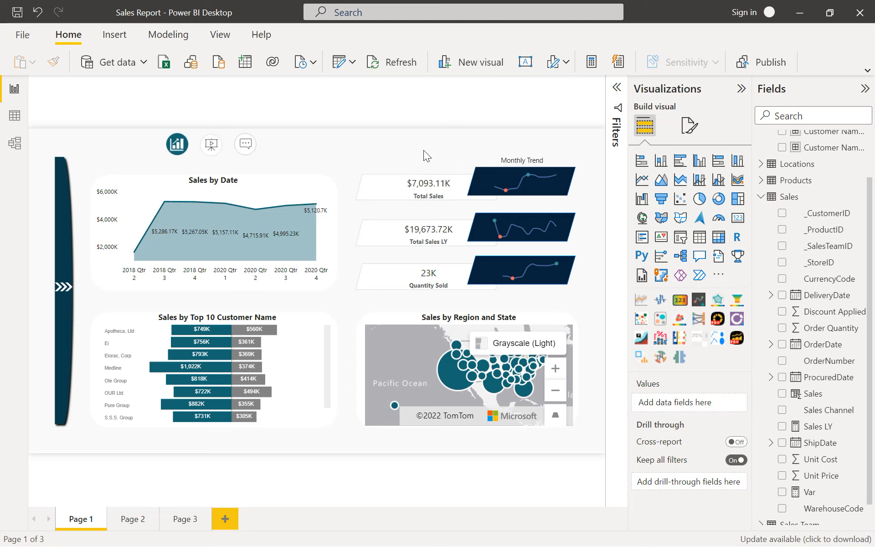
{"action": "left_click", "coordinate": [429, 185]}
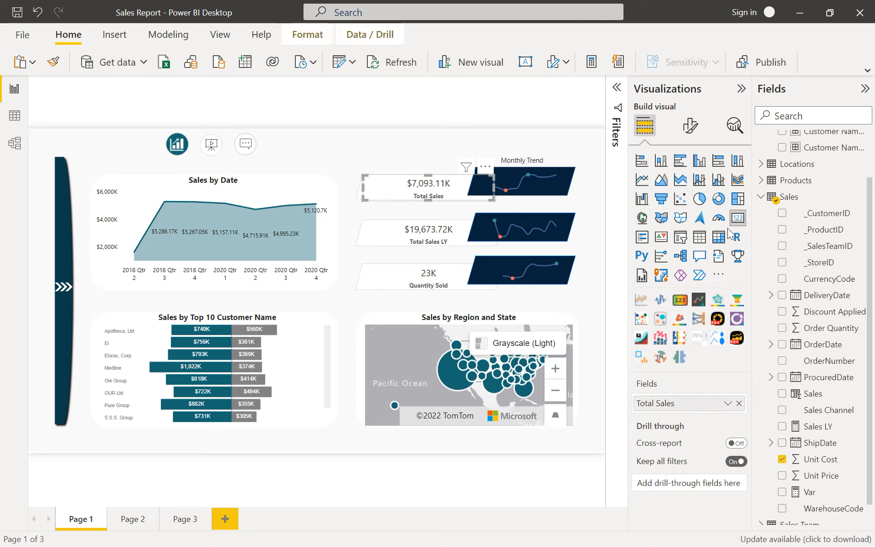
{"action": "left_click", "coordinate": [427, 145]}
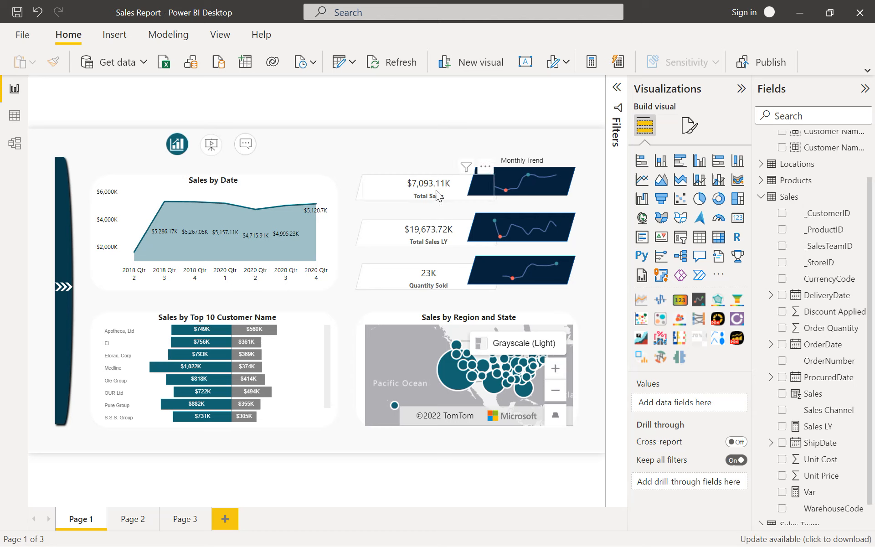
{"action": "left_click", "coordinate": [439, 229]}
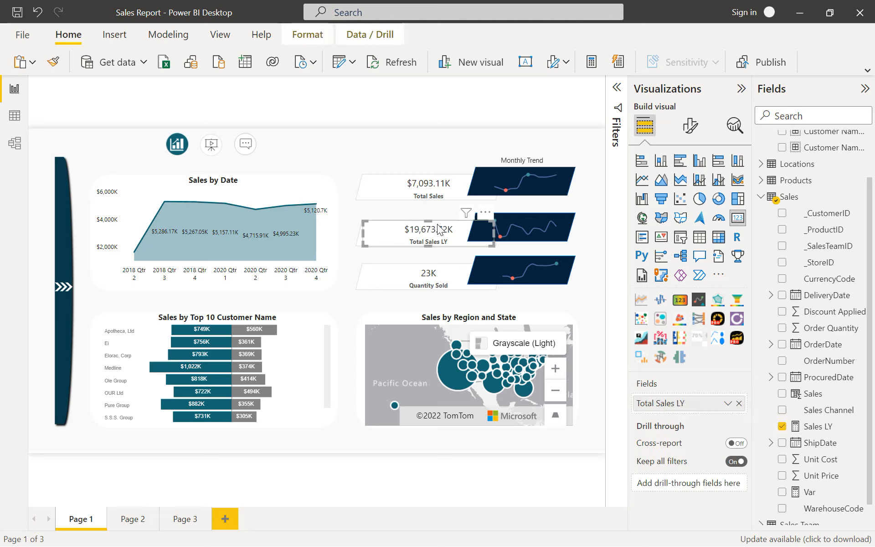
{"action": "left_click", "coordinate": [436, 278]}
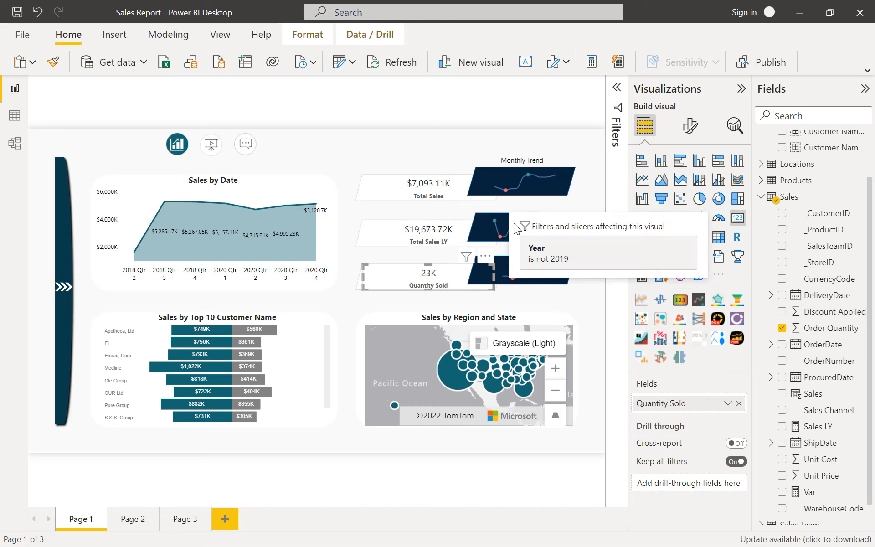
{"action": "left_click", "coordinate": [485, 146]}
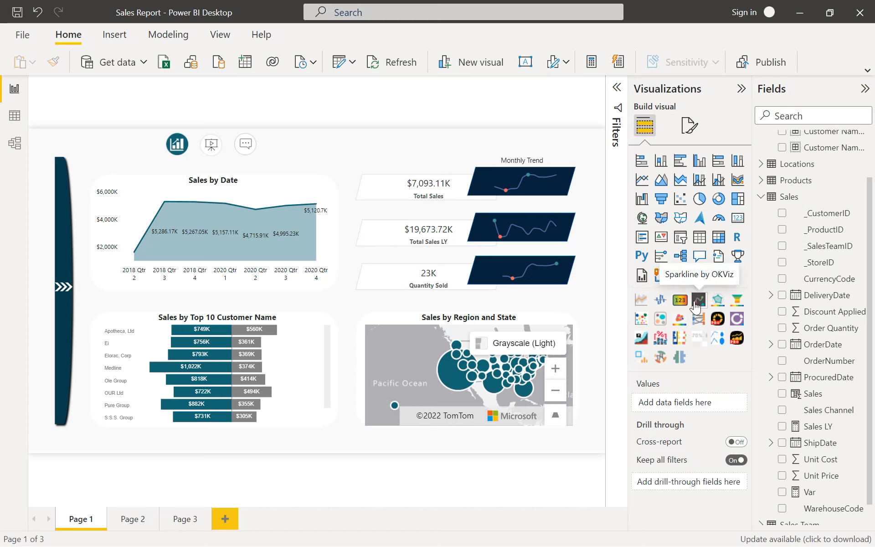
Step: Review the shape and fill style settings of the dark parallelogram behind the Quantity Sold sparkline
{"action": "left_click", "coordinate": [479, 257]}
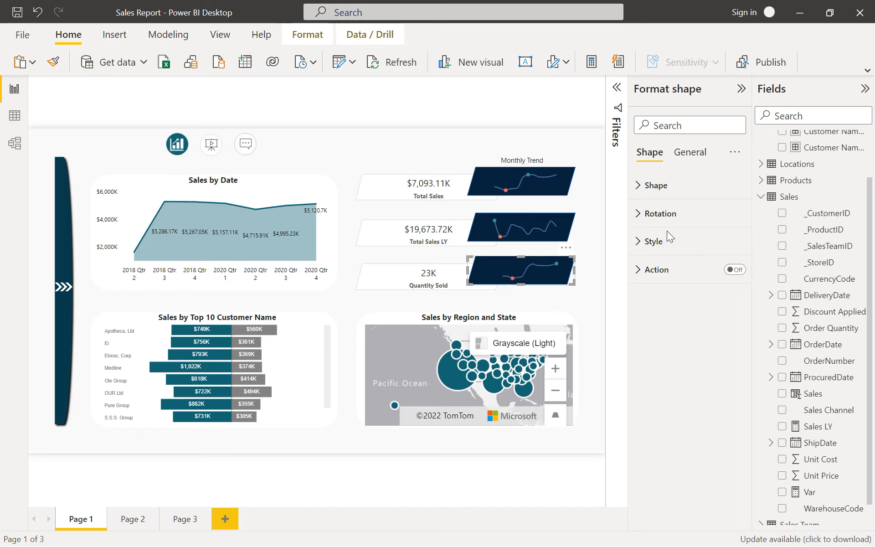
{"action": "left_click", "coordinate": [653, 241]}
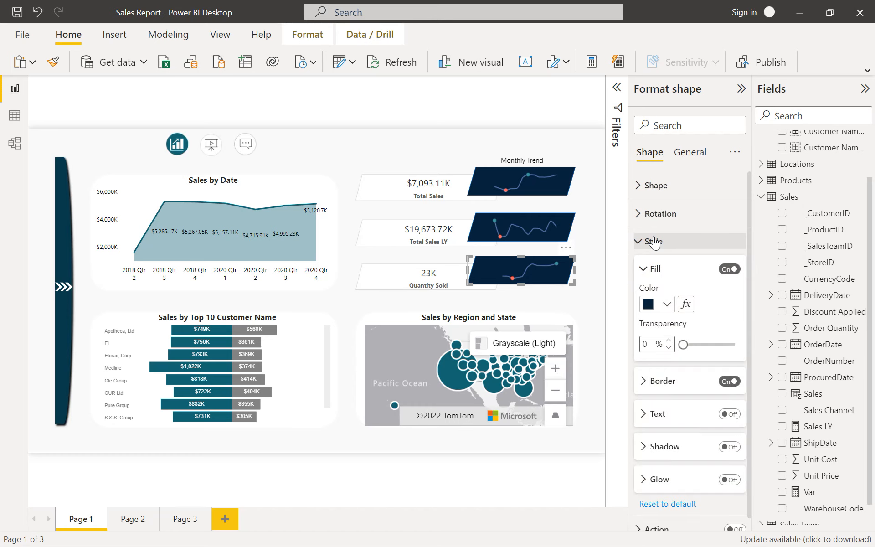
{"action": "left_click", "coordinate": [658, 187]}
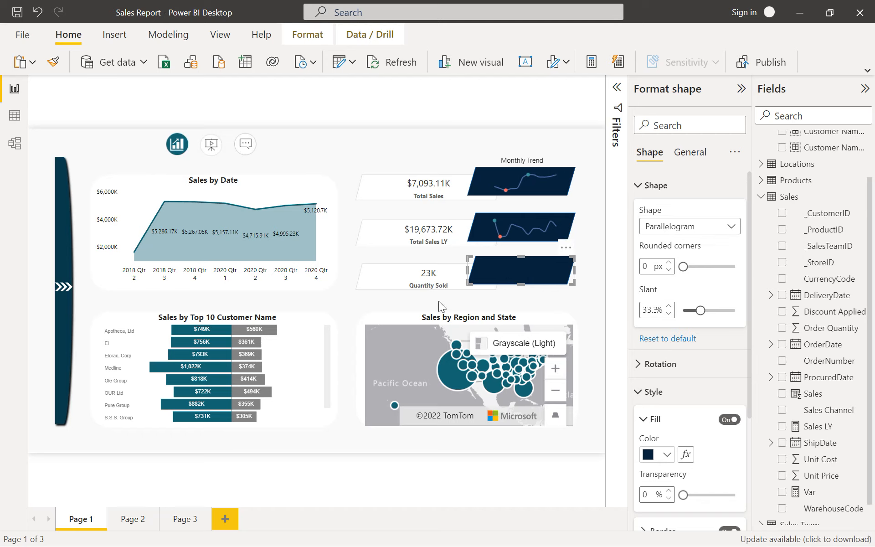
{"action": "scroll", "coordinate": [684, 338], "scroll_direction": "down", "scroll_amount": 3}
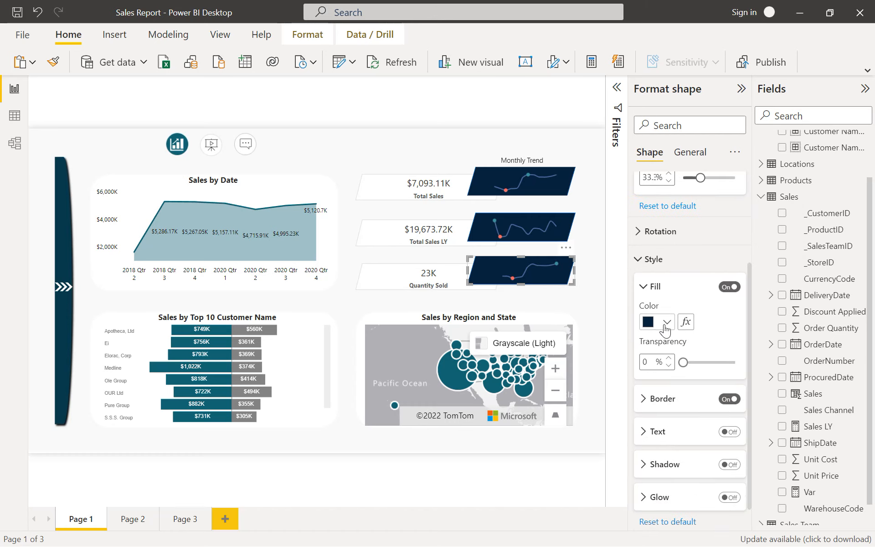
{"action": "left_click", "coordinate": [596, 280]}
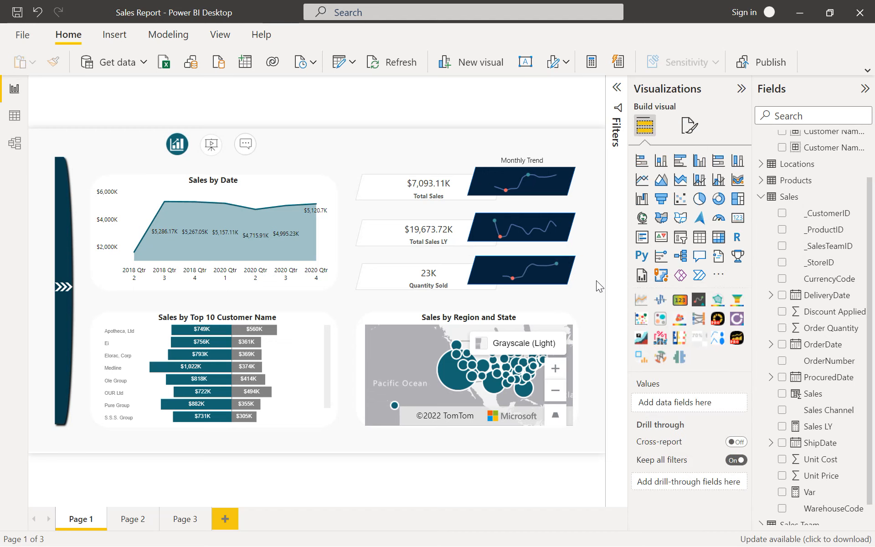
Step: Select the Quantity Sold sparkline and review the fields assigned to its axis, category and values
{"action": "left_click", "coordinate": [534, 272]}
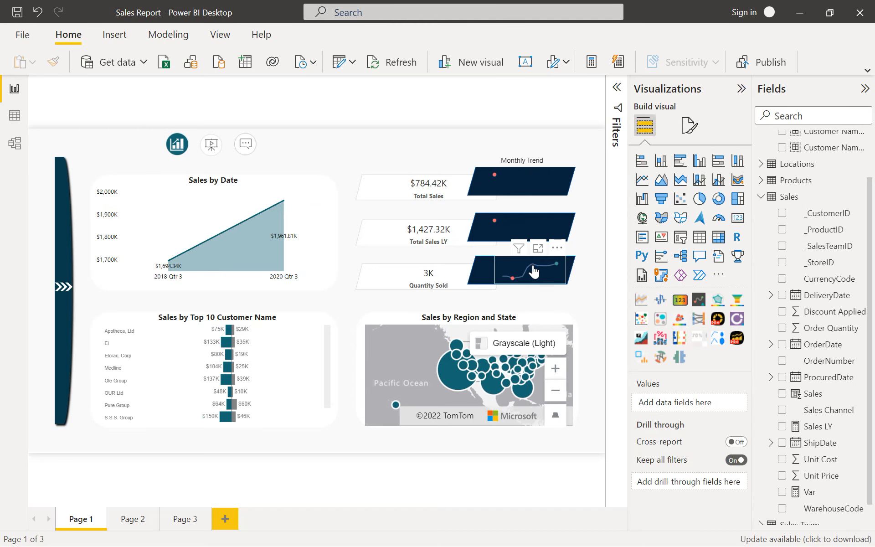
{"action": "left_click", "coordinate": [534, 272]}
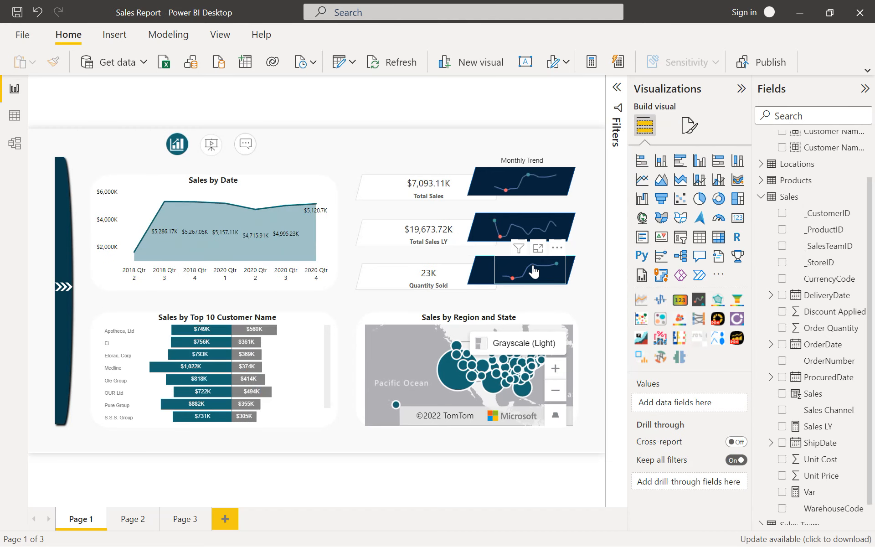
{"action": "left_click", "coordinate": [502, 256]}
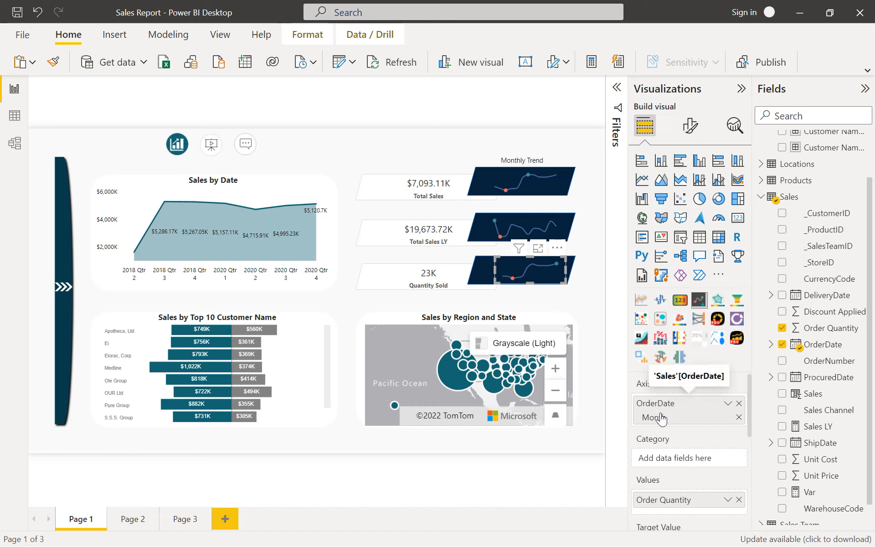
{"action": "scroll", "coordinate": [661, 413], "scroll_direction": "down", "scroll_amount": 1}
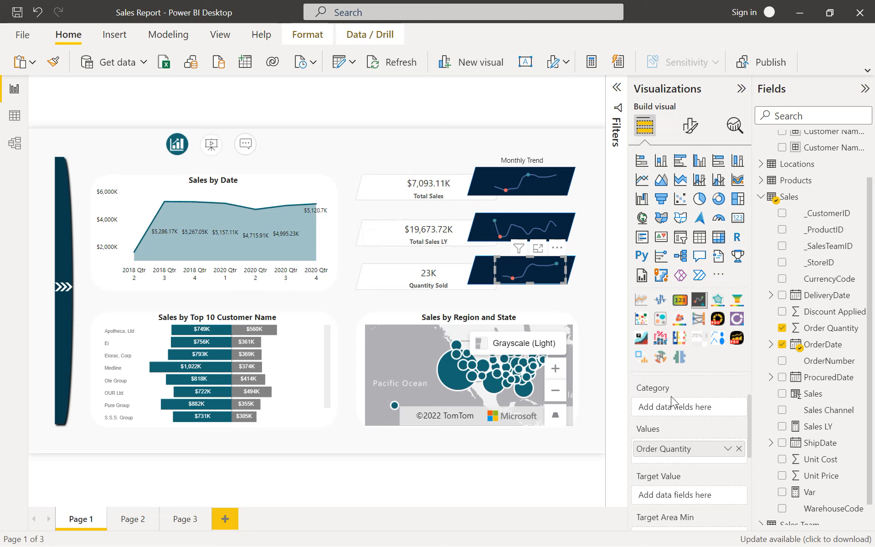
{"action": "scroll", "coordinate": [670, 400], "scroll_direction": "up", "scroll_amount": 1}
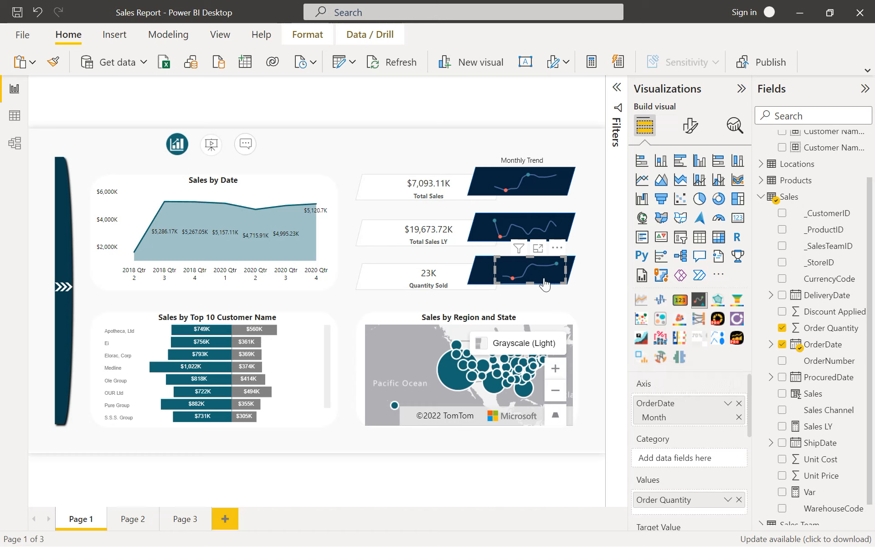
Step: Review the Quantity Sold sparkline's points formatting, toggling the highest point off and back on
{"action": "mouse_move", "coordinate": [513, 285]}
{"action": "left_click", "coordinate": [690, 126]}
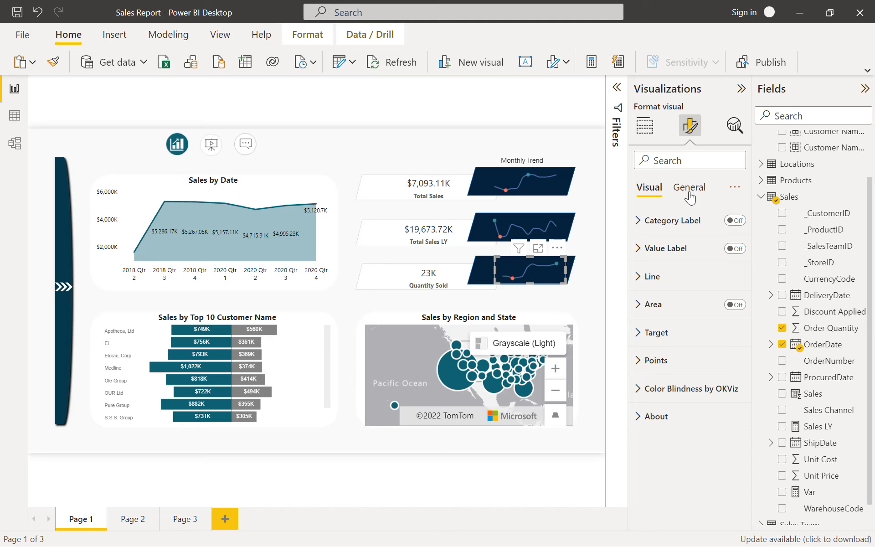
{"action": "left_click", "coordinate": [671, 359]}
{"action": "scroll", "coordinate": [674, 360], "scroll_direction": "down", "scroll_amount": 2}
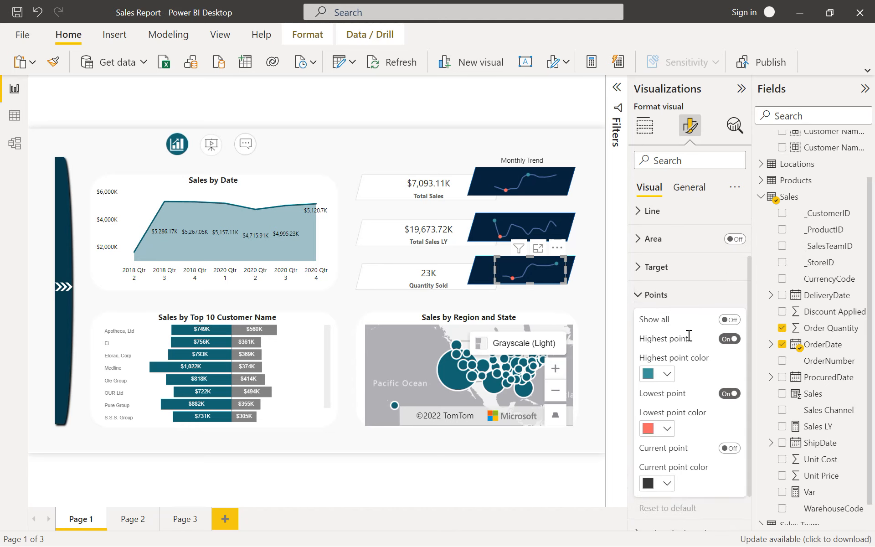
{"action": "left_click", "coordinate": [726, 343]}
{"action": "left_click", "coordinate": [726, 342]}
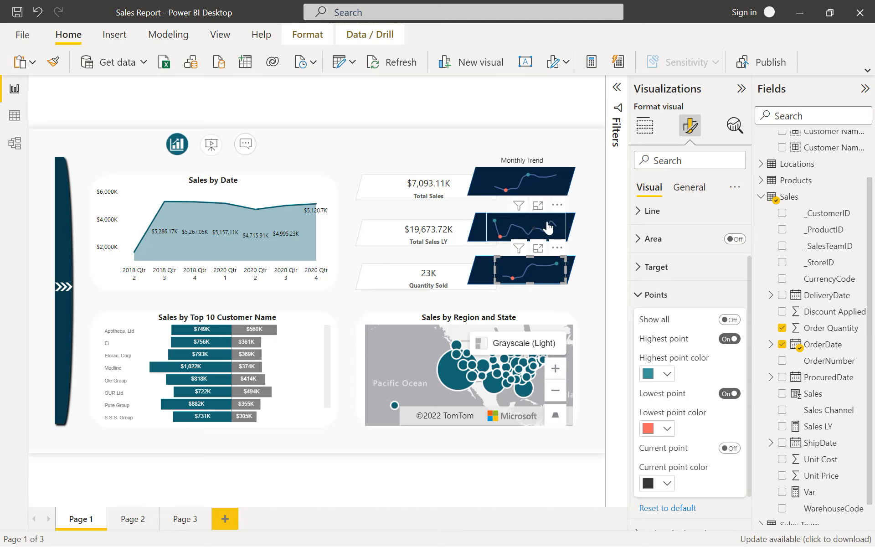
{"action": "left_click", "coordinate": [661, 296]}
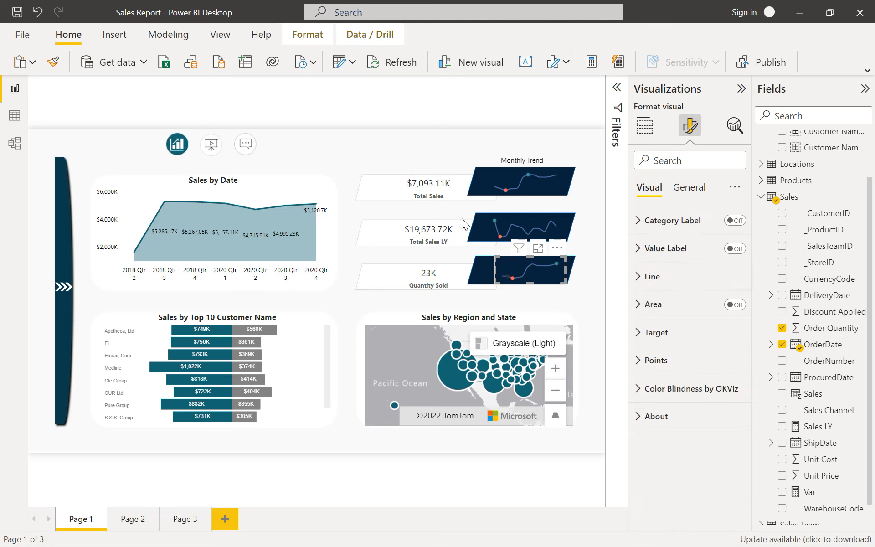
{"action": "left_click", "coordinate": [454, 138]}
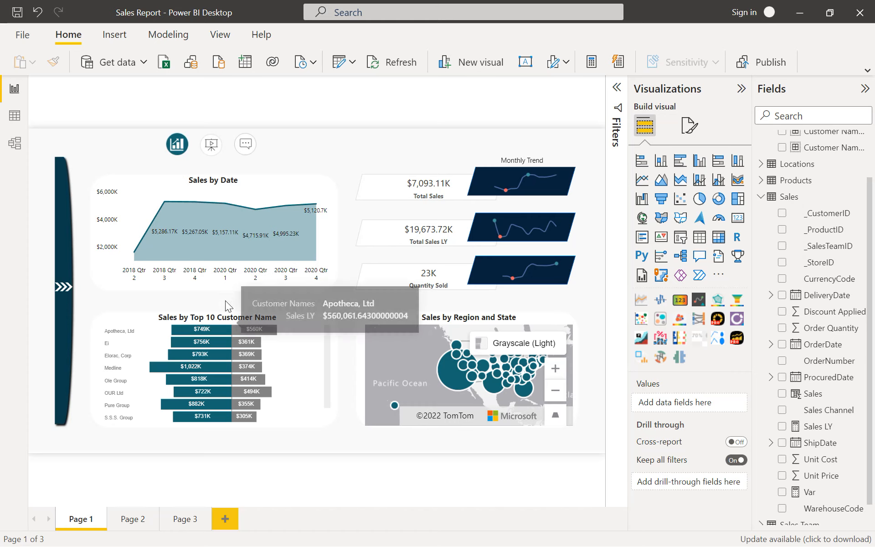
Step: Cross-filter the report by customers Apotheca, Ltd and Ei in turn, and by the California bubble on the map
{"action": "left_click", "coordinate": [219, 333]}
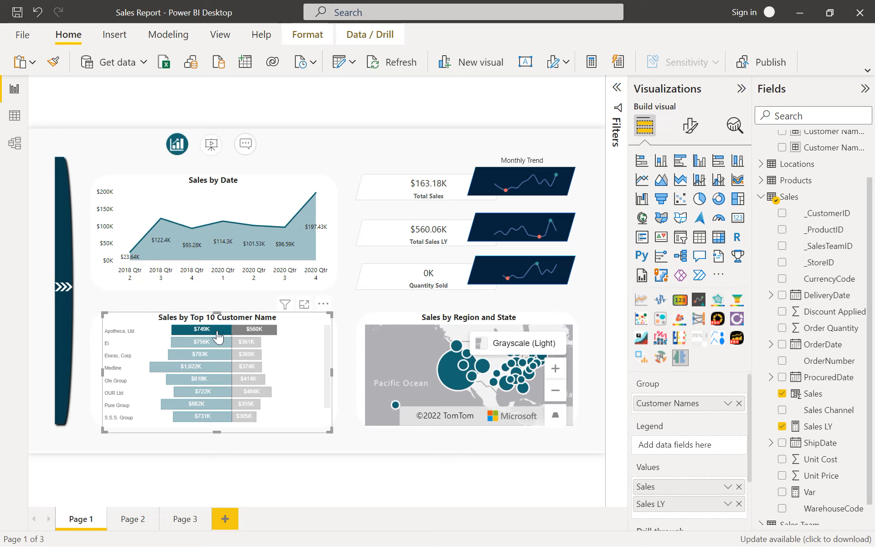
{"action": "left_click", "coordinate": [210, 347]}
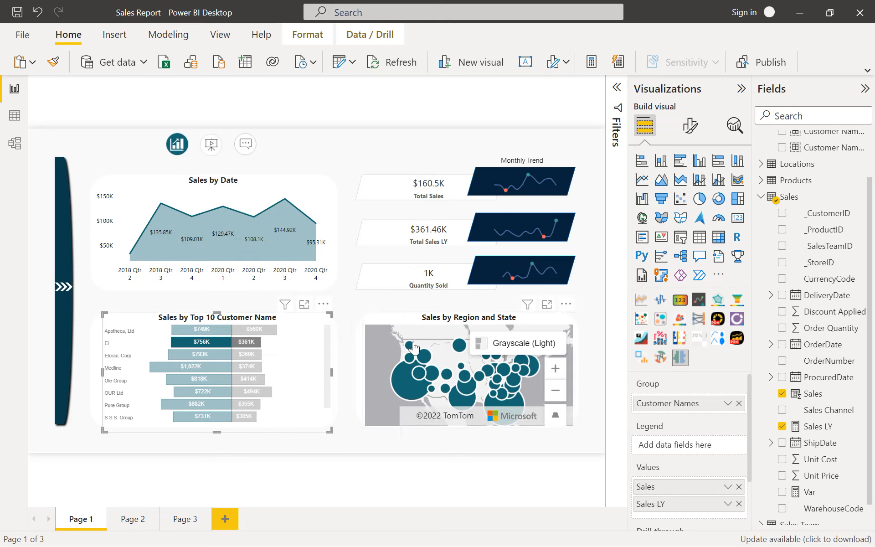
{"action": "left_click", "coordinate": [410, 381]}
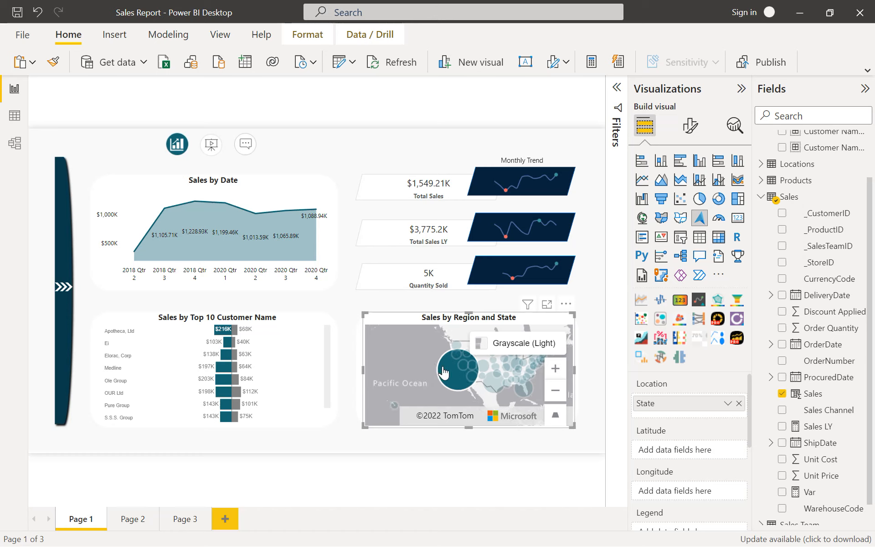
{"action": "mouse_move", "coordinate": [444, 373]}
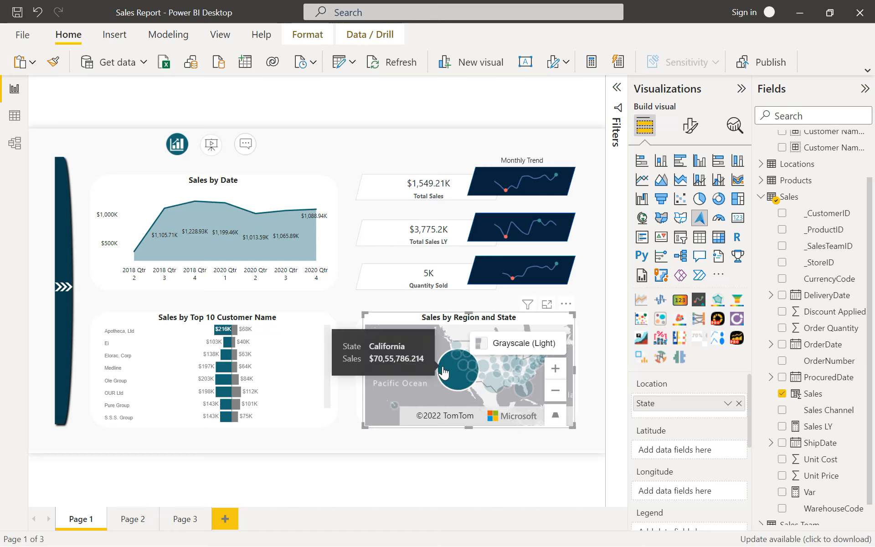
{"action": "left_click", "coordinate": [579, 297]}
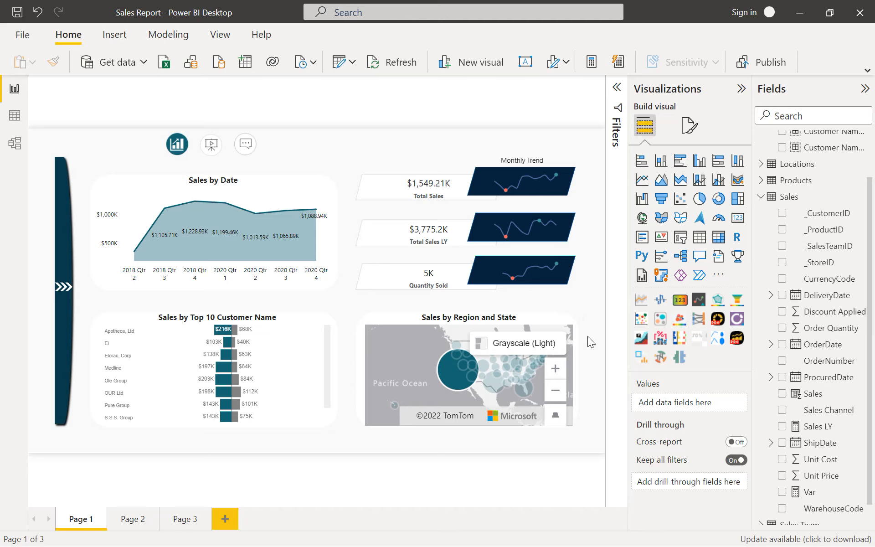